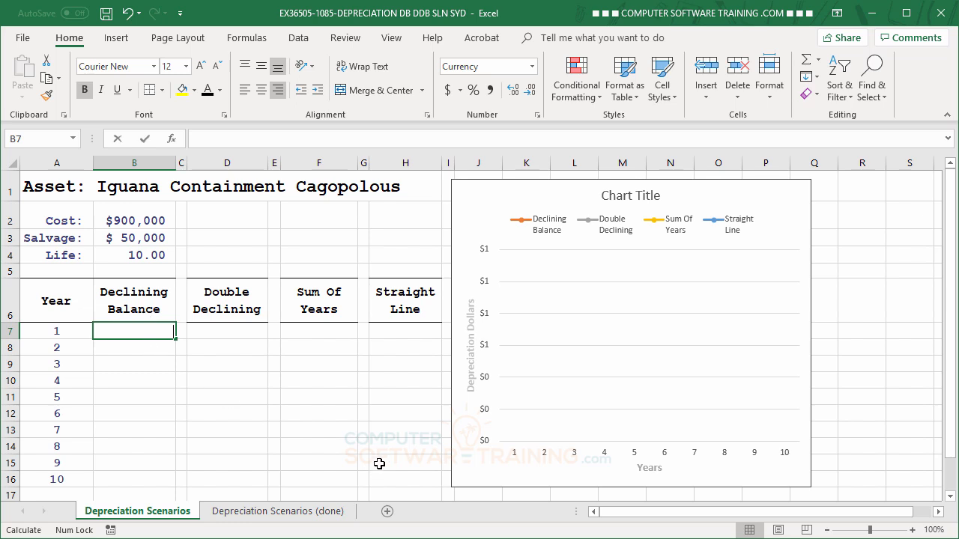
Start a DB formula in B7 with absolute references $B$2 for cost and $B$3 for salvage
{"action": "type", "text": "=d"}
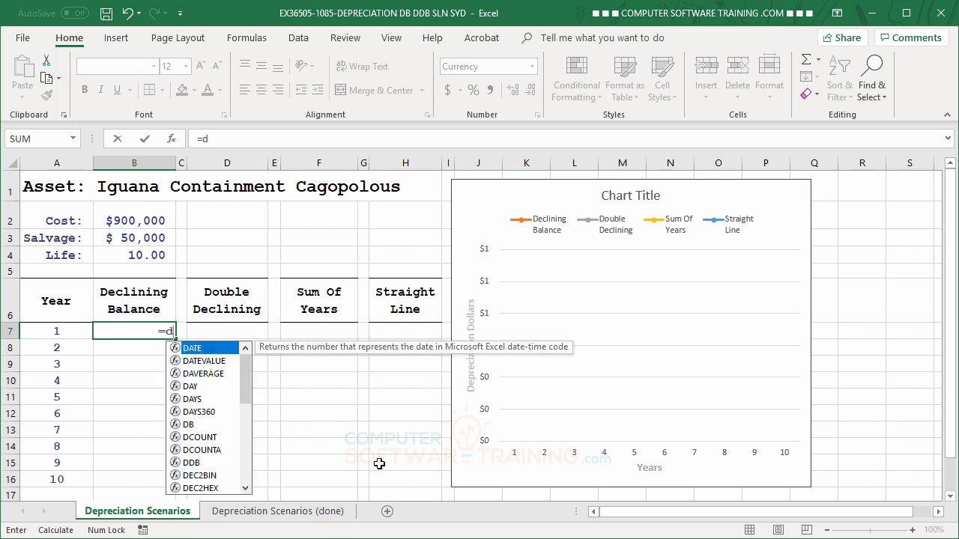
{"action": "type", "text": "b"}
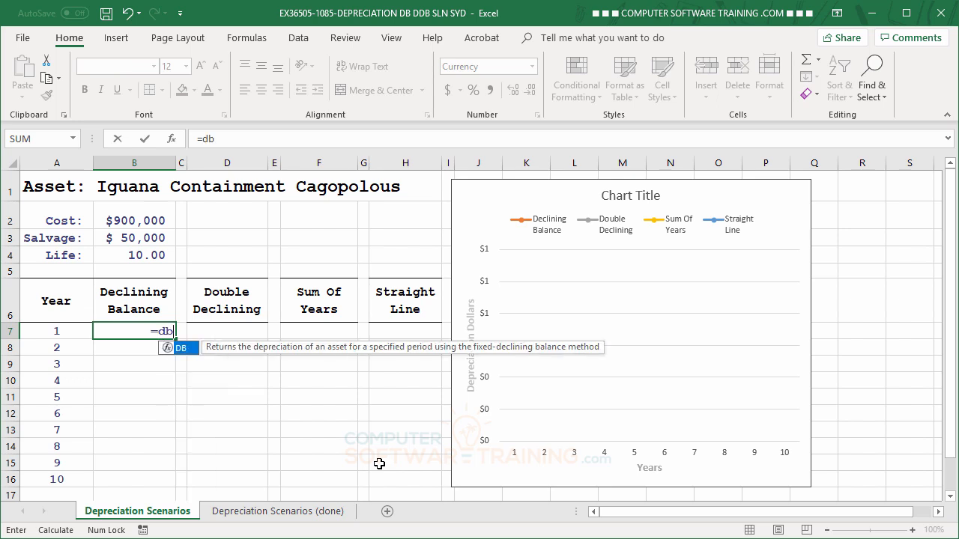
{"action": "double_click", "coordinate": [165, 347]}
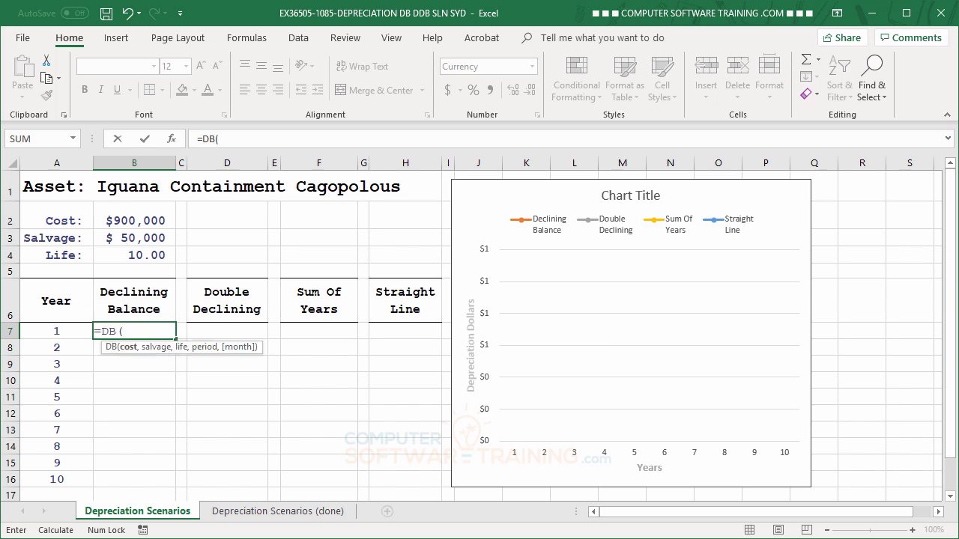
{"action": "left_click", "coordinate": [129, 219]}
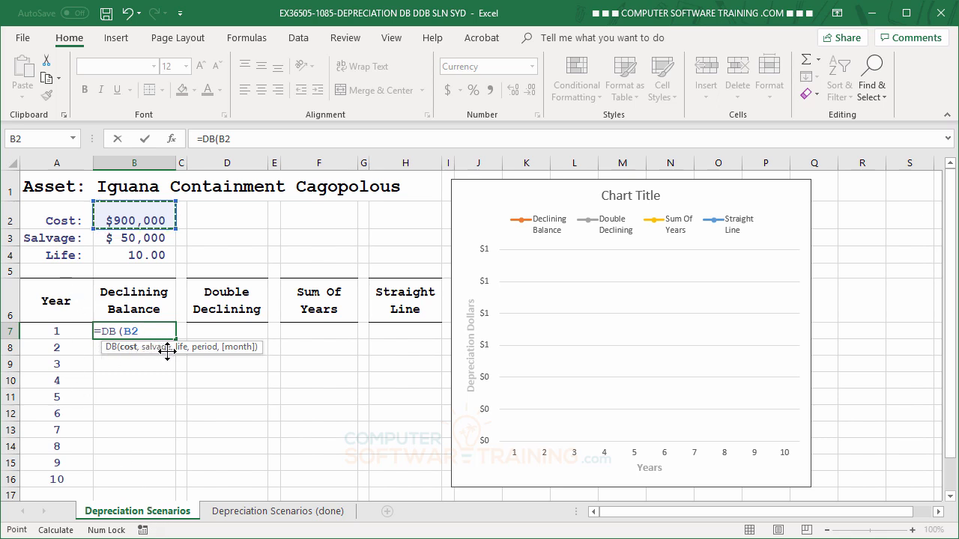
{"action": "key", "text": "F4"}
{"action": "type", "text": ","}
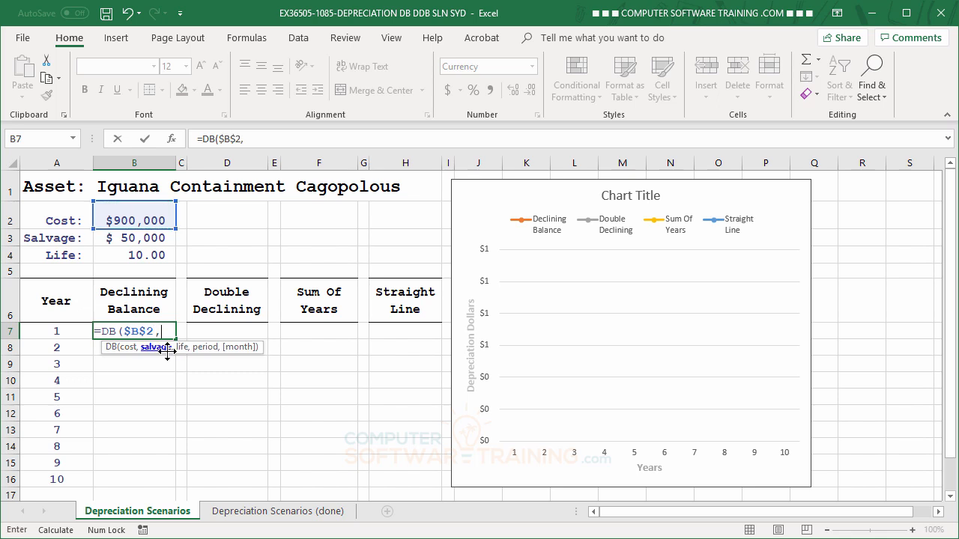
{"action": "left_click", "coordinate": [131, 238]}
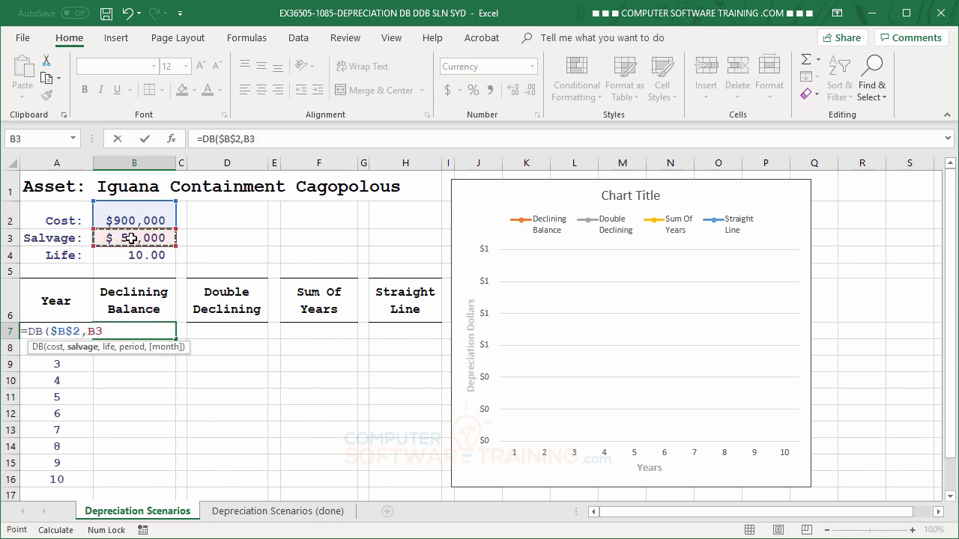
{"action": "key", "text": "F4"}
{"action": "type", "text": ","}
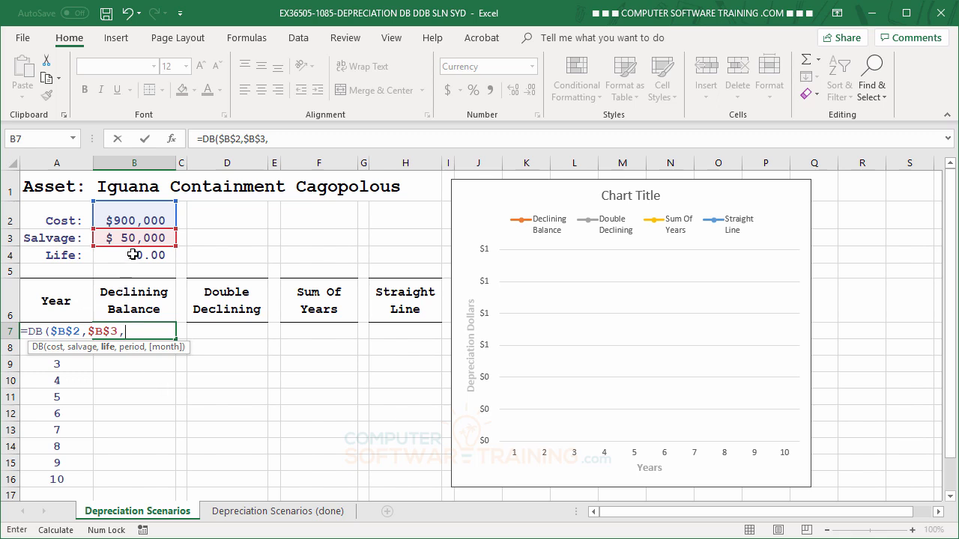
Complete the DB formula with $B$4 as life and A7 as period, and fill it down through B16
{"action": "left_click", "coordinate": [133, 255]}
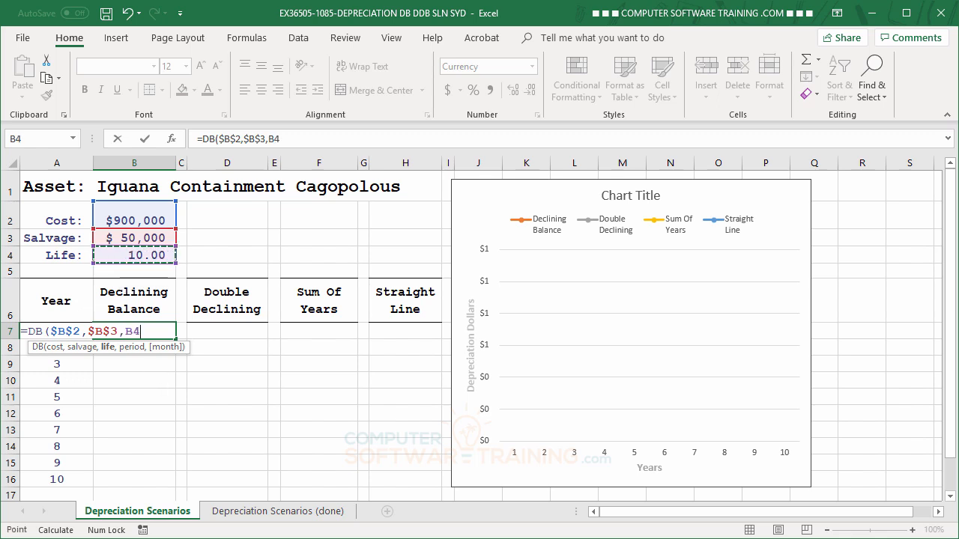
{"action": "key", "text": "F4"}
{"action": "type", "text": ","}
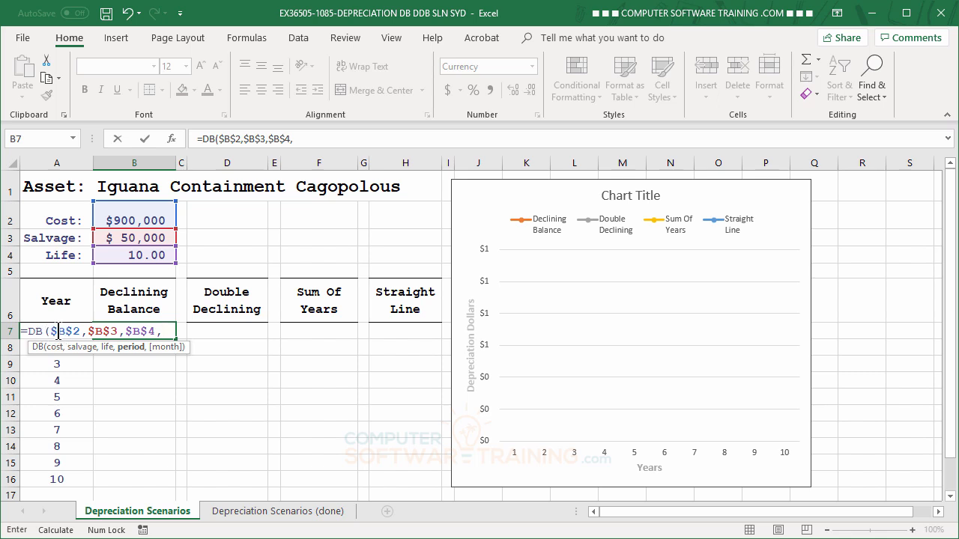
{"action": "type", "text": "A"}
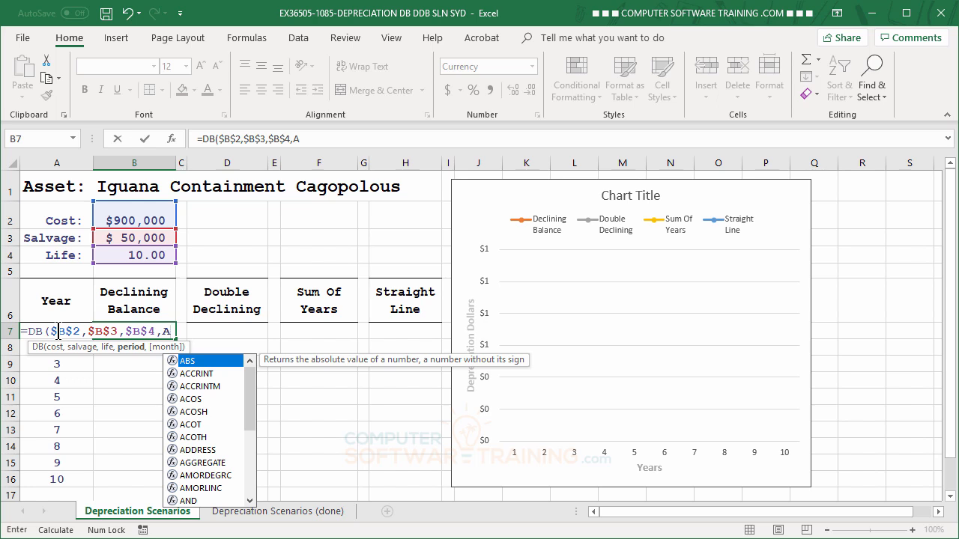
{"action": "type", "text": "7"}
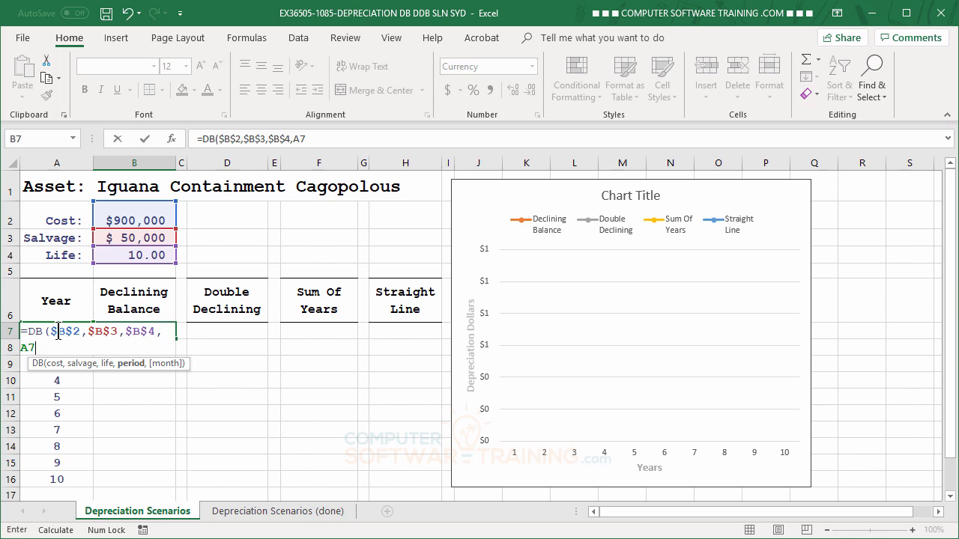
{"action": "key", "text": "Return"}
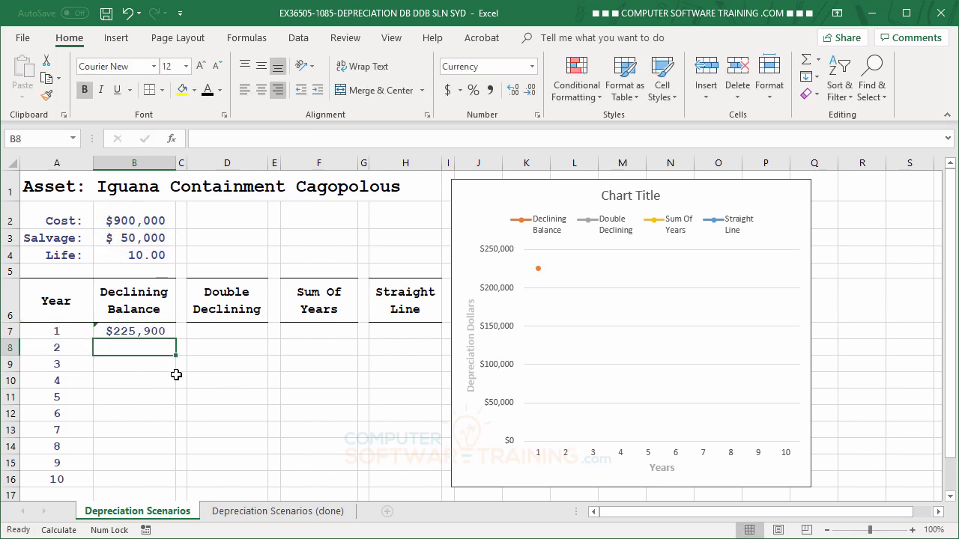
{"action": "left_click", "coordinate": [140, 331]}
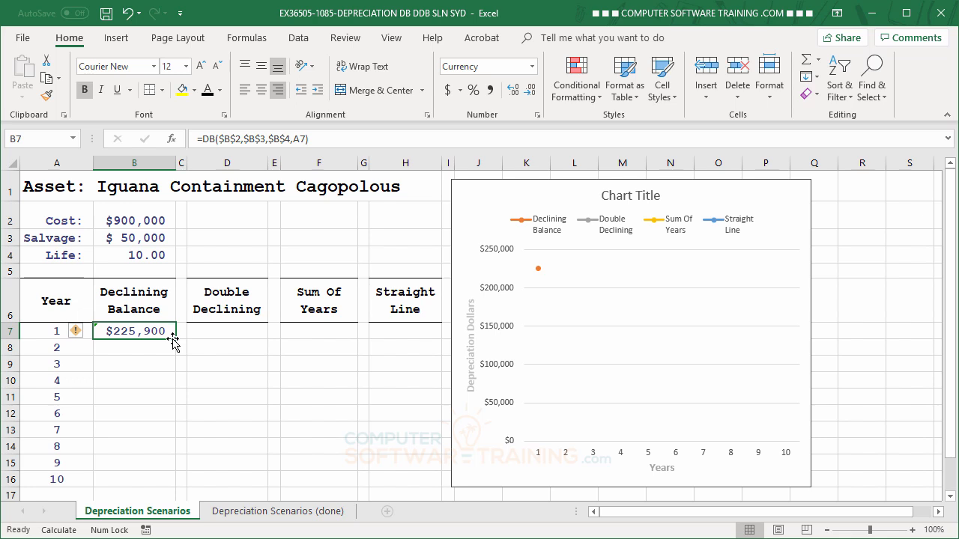
{"action": "left_click_drag", "start_coordinate": [175, 340], "coordinate": [190, 495]}
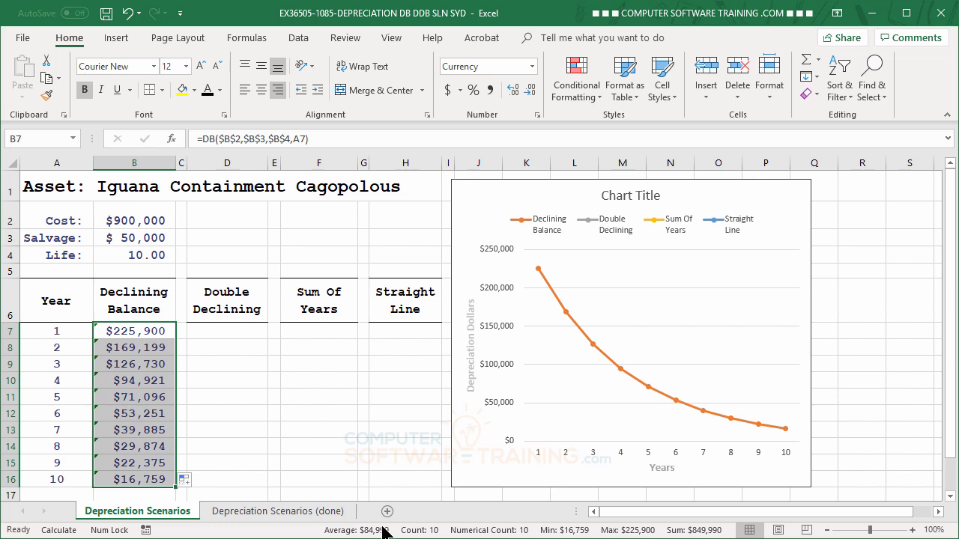
Start a DDB formula in D7 with absolute references $B$2 for cost and $B$3 for salvage
{"action": "left_click", "coordinate": [214, 332]}
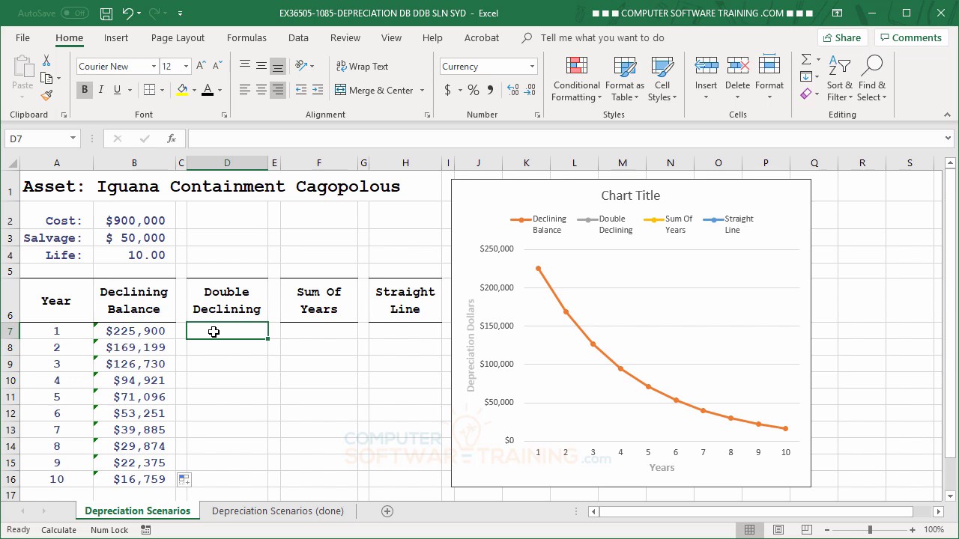
{"action": "type", "text": "="}
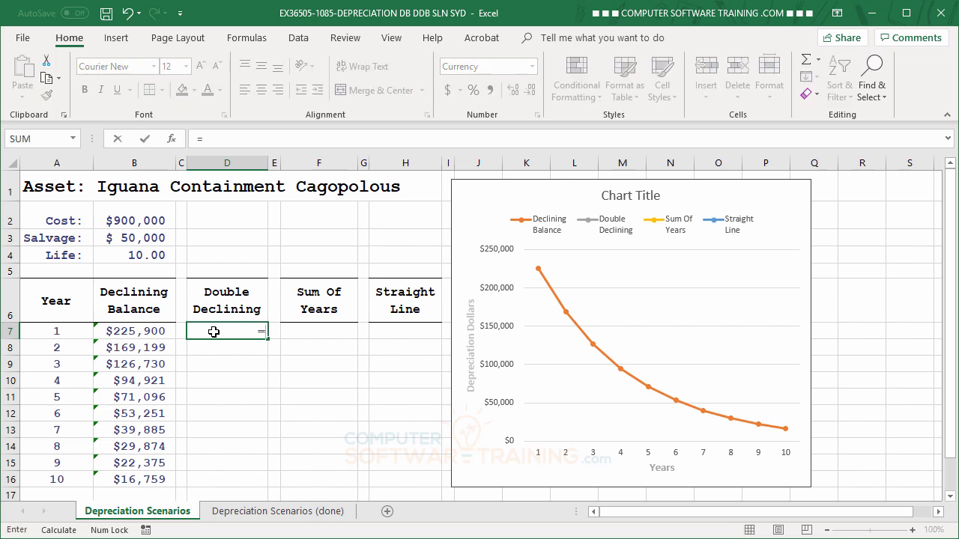
{"action": "type", "text": "ddb"}
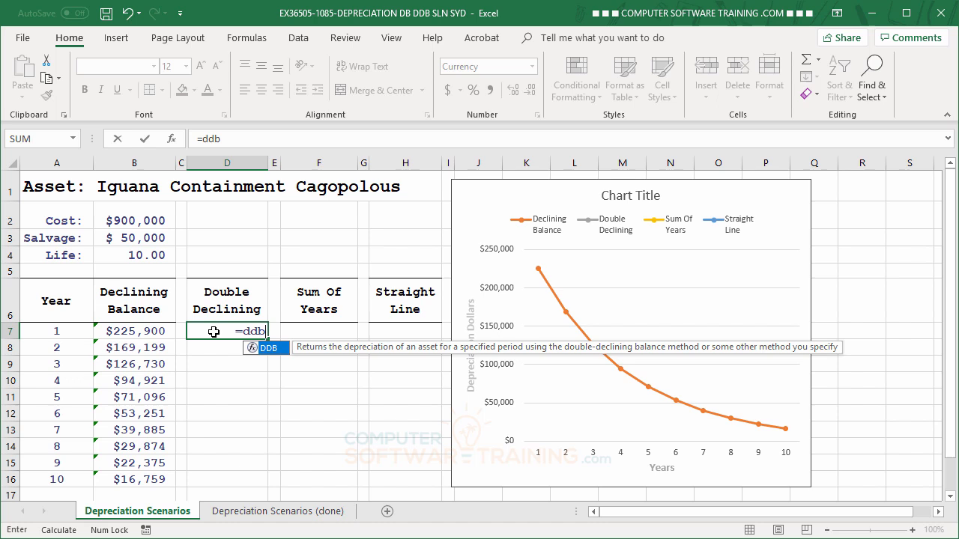
{"action": "double_click", "coordinate": [255, 348]}
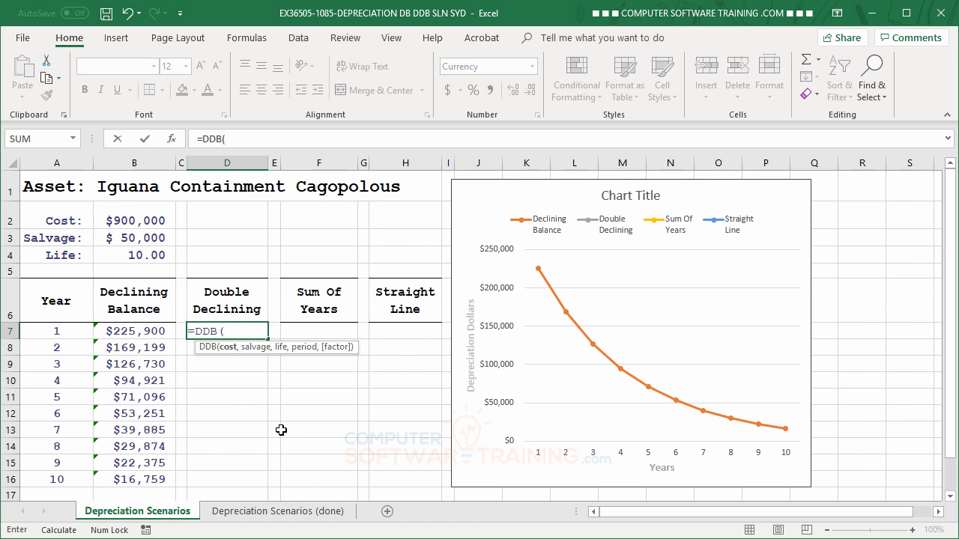
{"action": "left_click", "coordinate": [134, 219]}
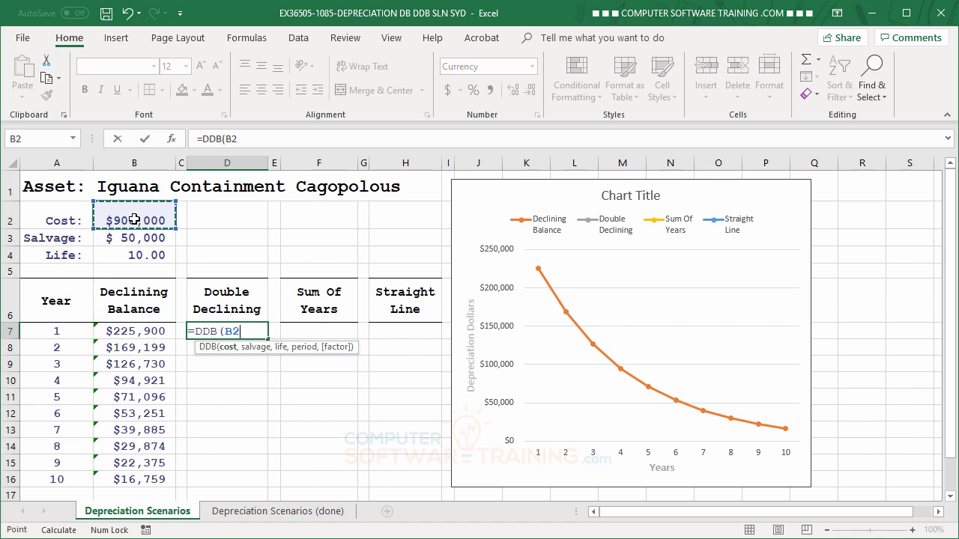
{"action": "key", "text": "F4"}
{"action": "type", "text": ","}
{"action": "left_click", "coordinate": [132, 238]}
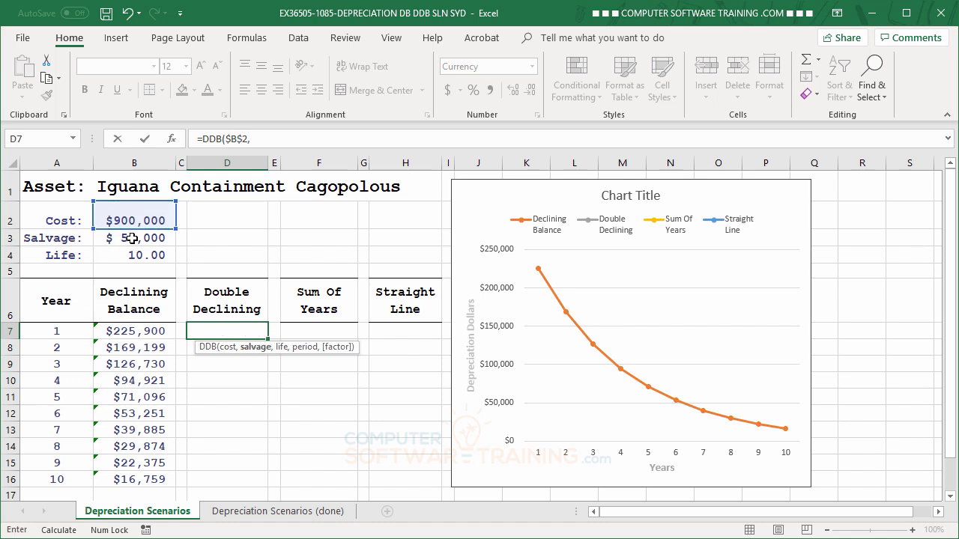
{"action": "key", "text": "F4"}
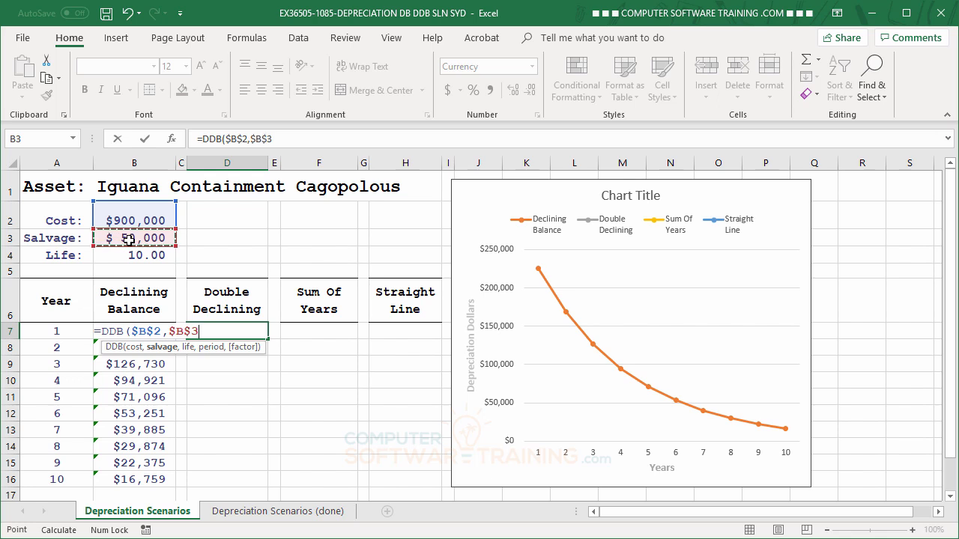
{"action": "type", "text": ","}
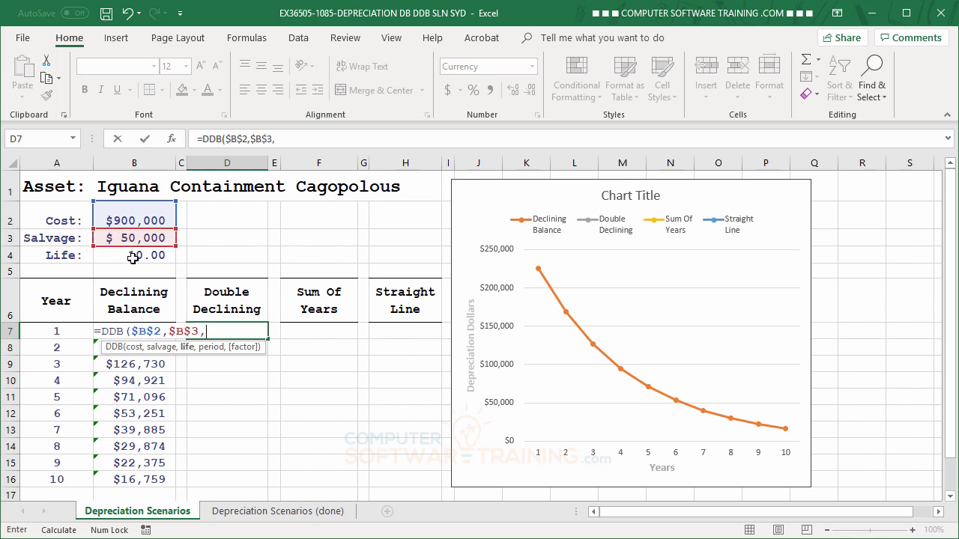
Complete the DDB formula with $B$4 as life and A7 as period, and fill it down through D16
{"action": "left_click", "coordinate": [132, 257]}
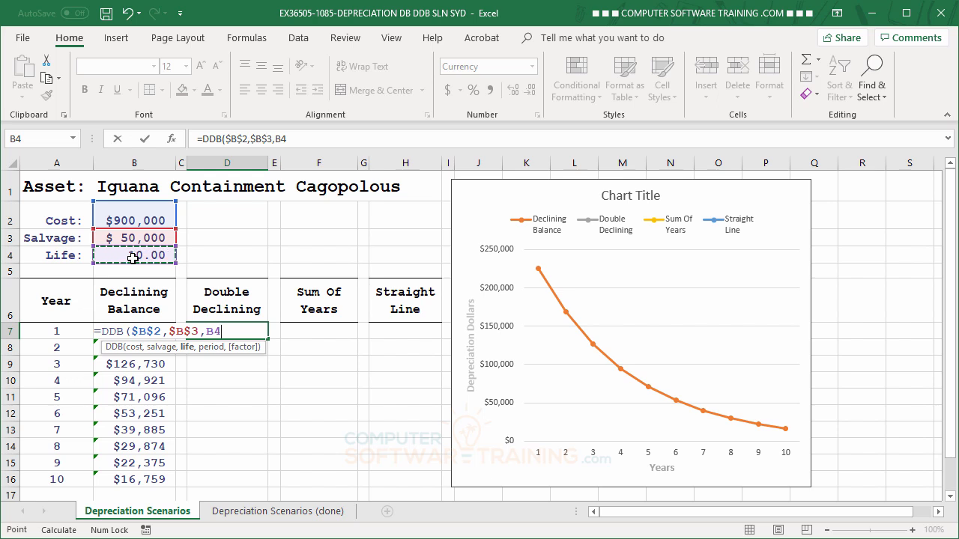
{"action": "key", "text": "F4"}
{"action": "type", "text": ","}
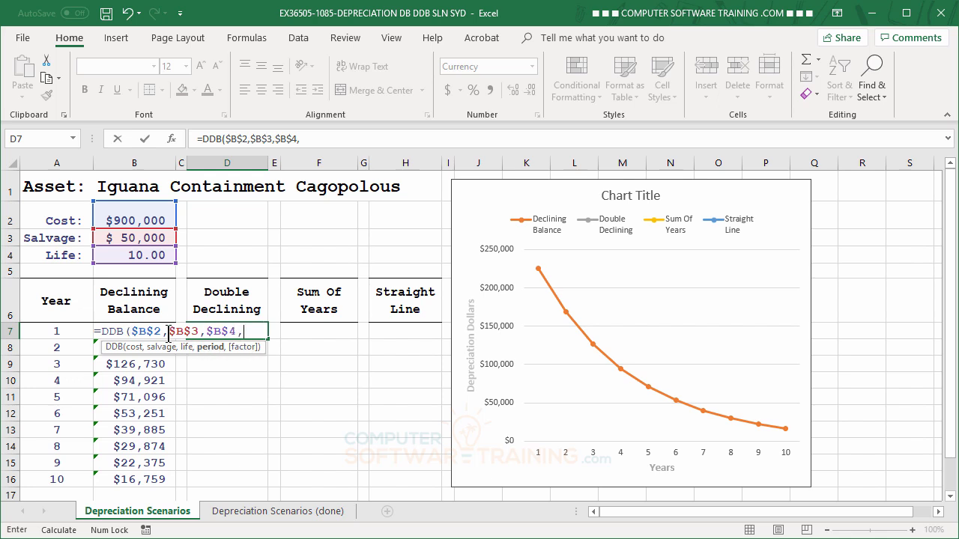
{"action": "left_click", "coordinate": [61, 330]}
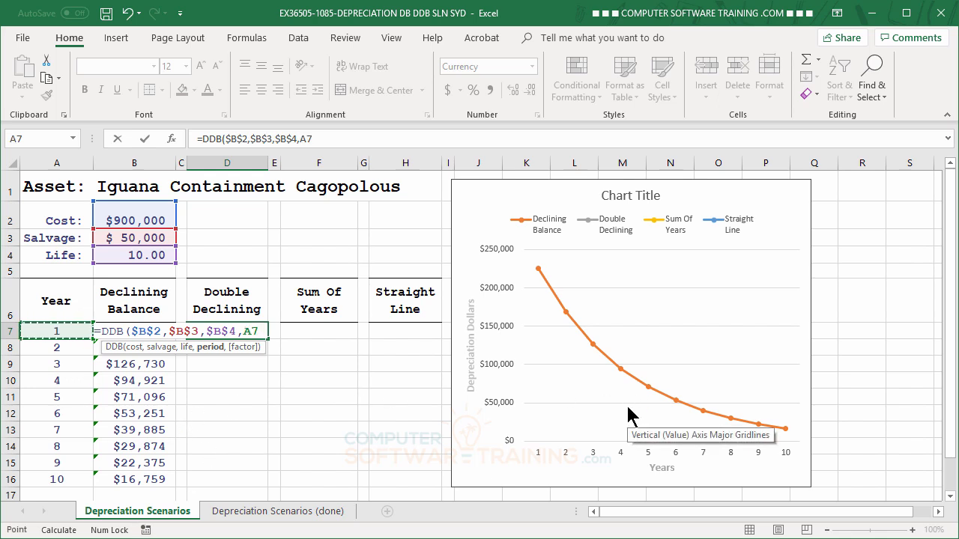
{"action": "key", "text": "Return"}
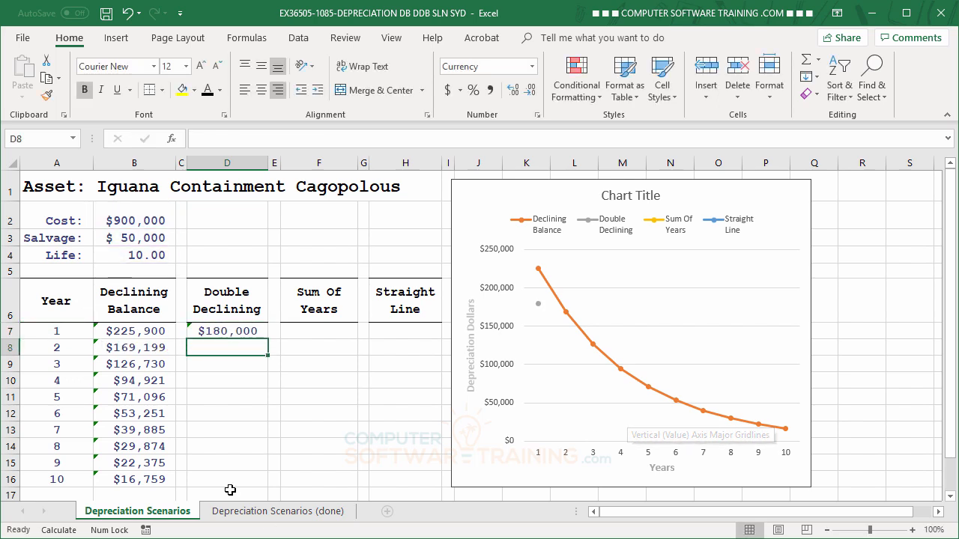
{"action": "left_click", "coordinate": [215, 332]}
{"action": "left_click_drag", "start_coordinate": [268, 341], "coordinate": [253, 482]}
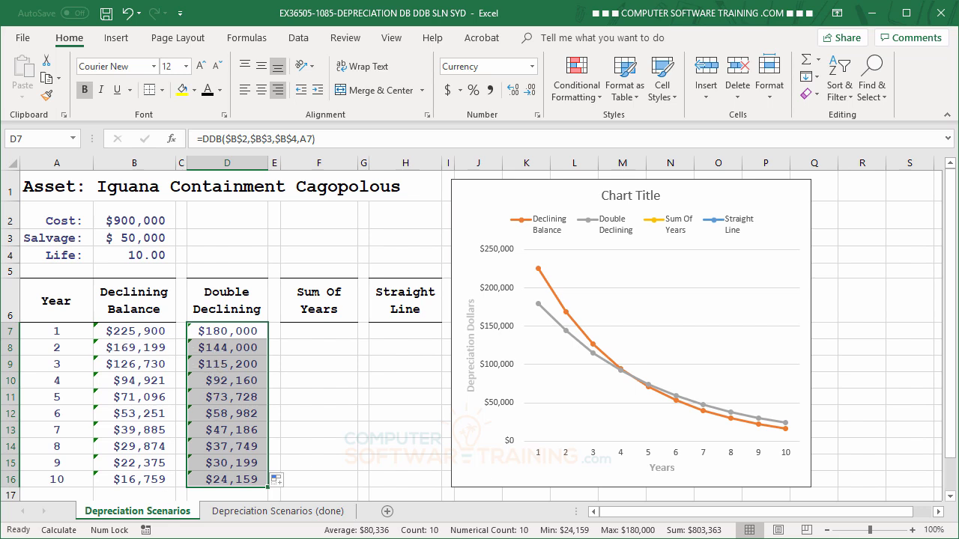
Start an SYD formula in F7 with absolute references $B$2 for cost and $B$3 for salvage
{"action": "left_click", "coordinate": [319, 333]}
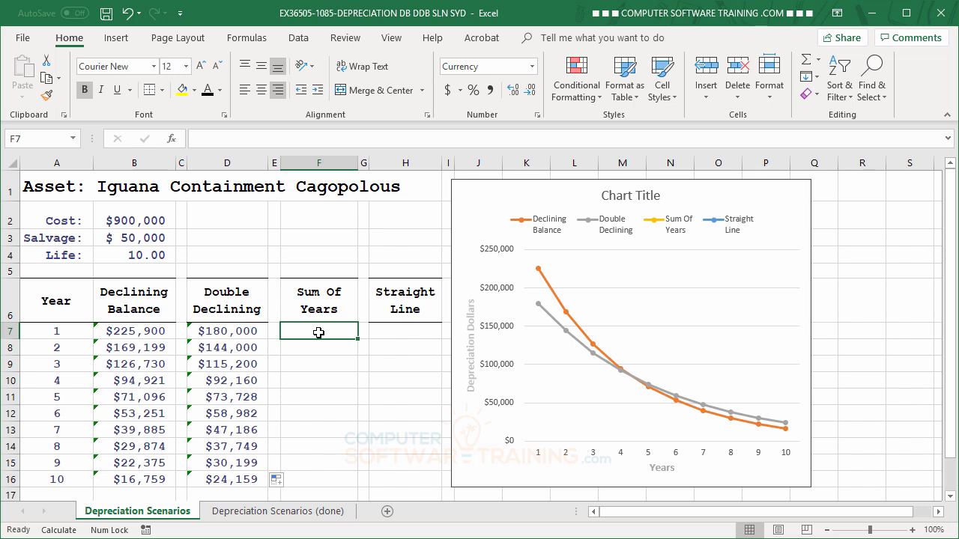
{"action": "type", "text": "=sy"}
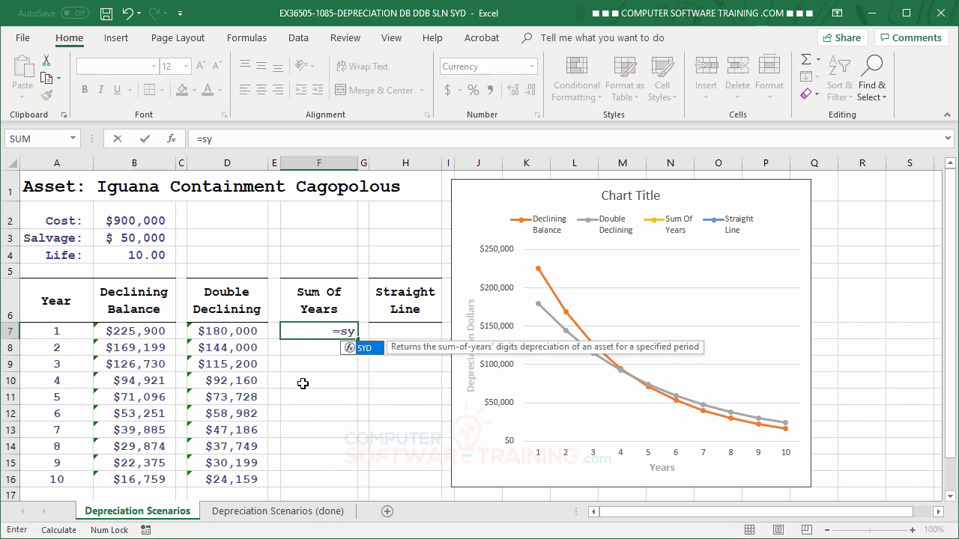
{"action": "double_click", "coordinate": [352, 347]}
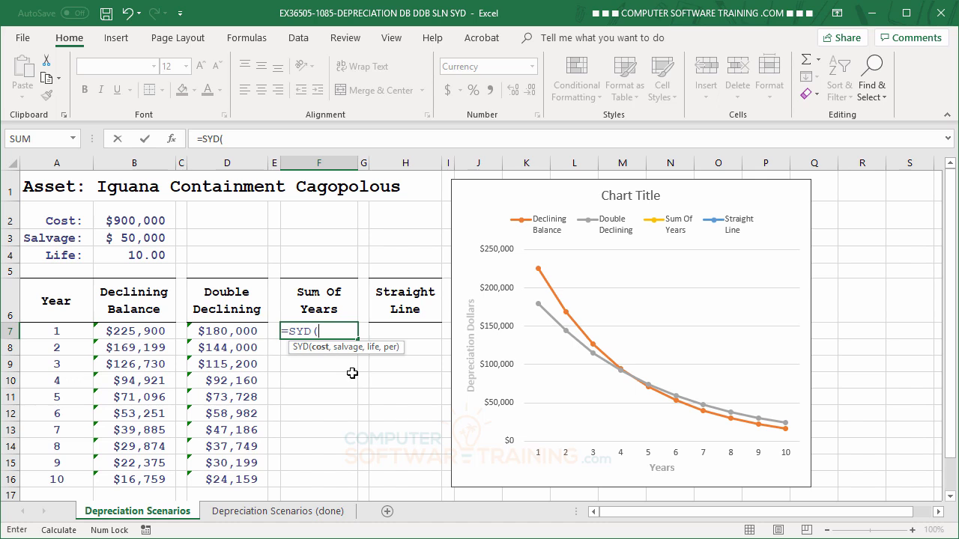
{"action": "left_click", "coordinate": [132, 223]}
{"action": "key", "text": "F4"}
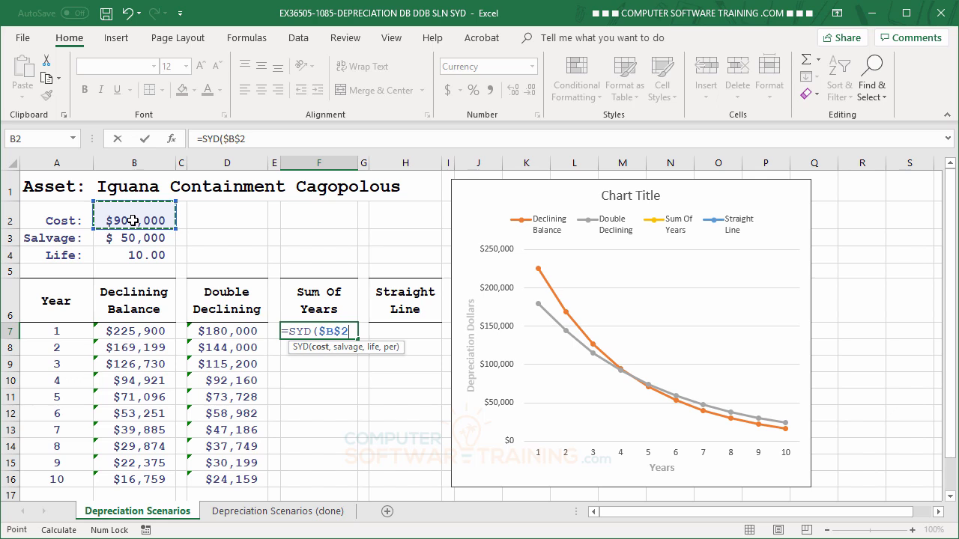
{"action": "type", "text": ","}
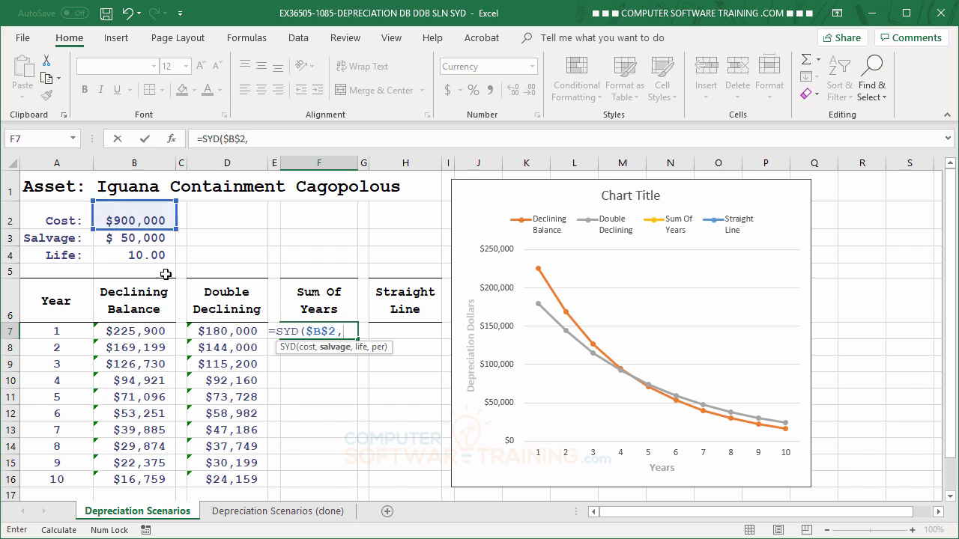
{"action": "left_click", "coordinate": [135, 242]}
{"action": "key", "text": "F4"}
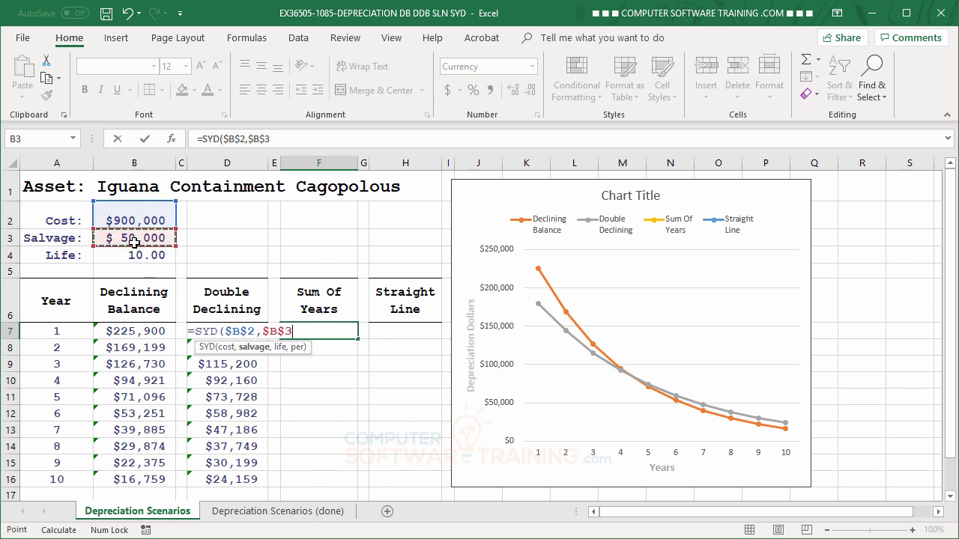
{"action": "type", "text": ","}
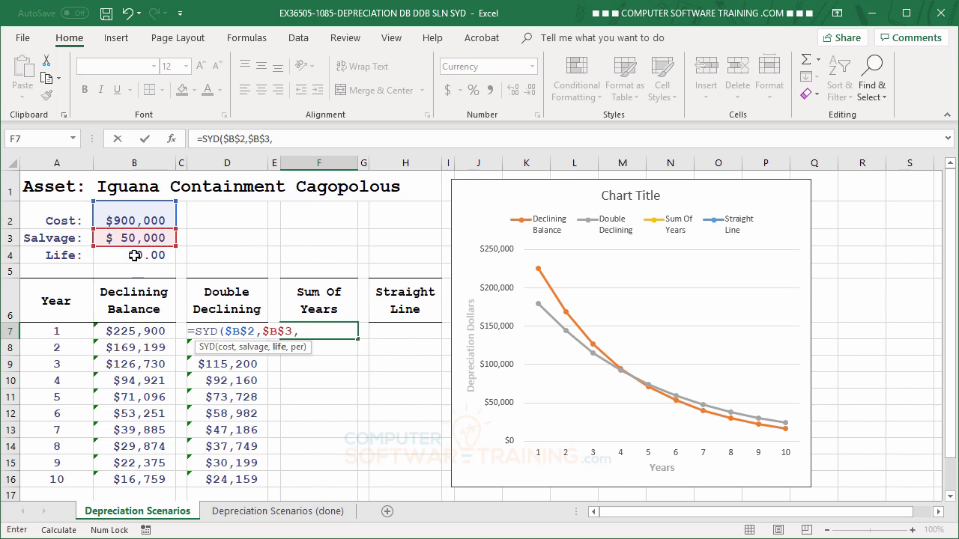
Complete the SYD formula with $B$4 as life and A7 as period, and fill it down through F16
{"action": "left_click", "coordinate": [132, 256]}
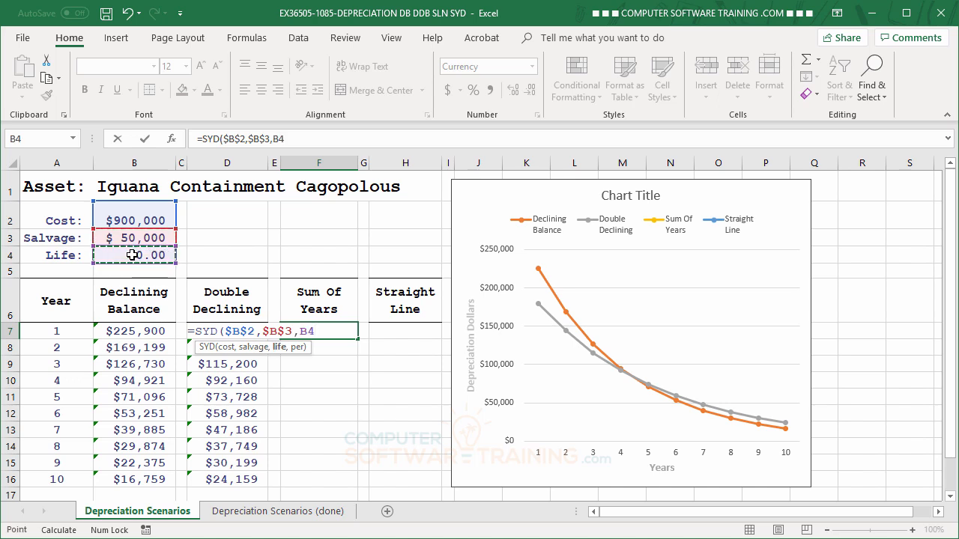
{"action": "key", "text": "F4"}
{"action": "type", "text": ","}
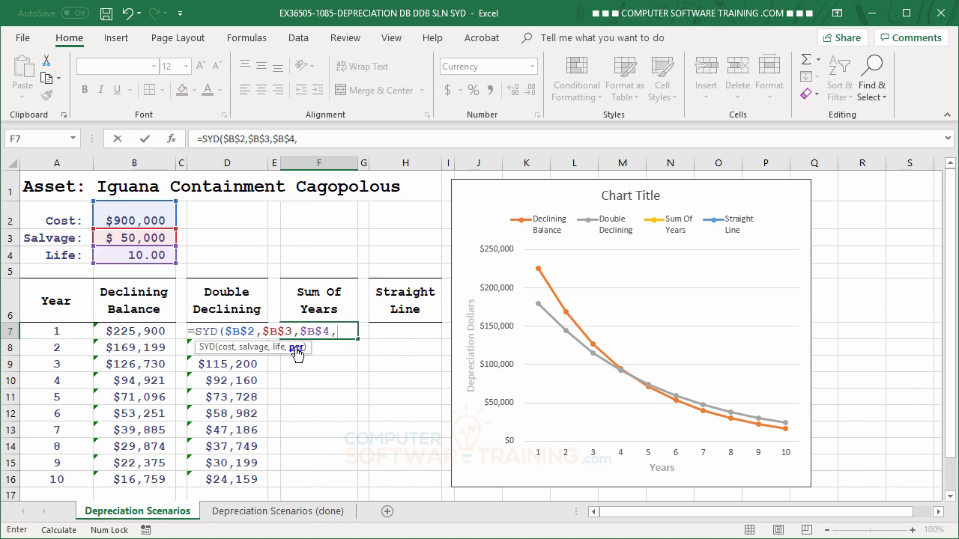
{"action": "left_click", "coordinate": [64, 331]}
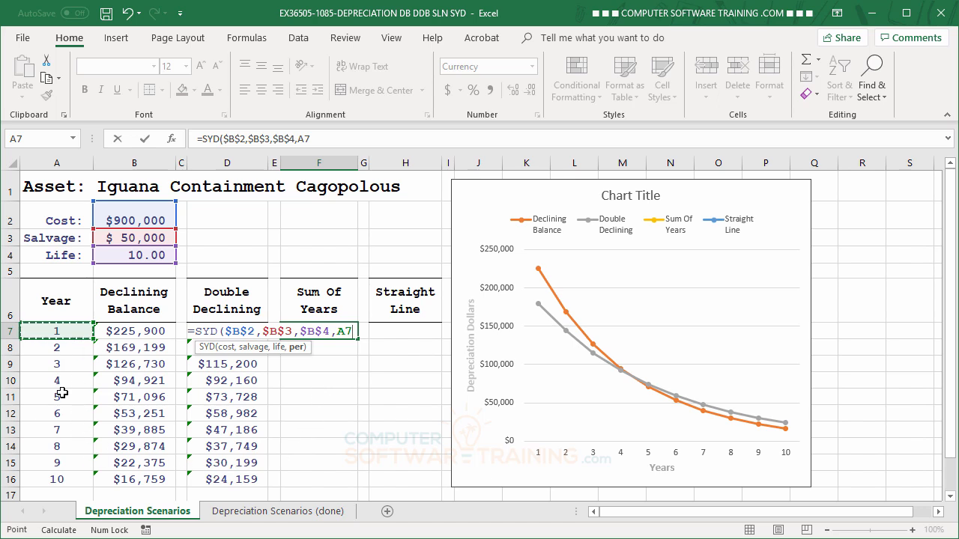
{"action": "key", "text": "Return"}
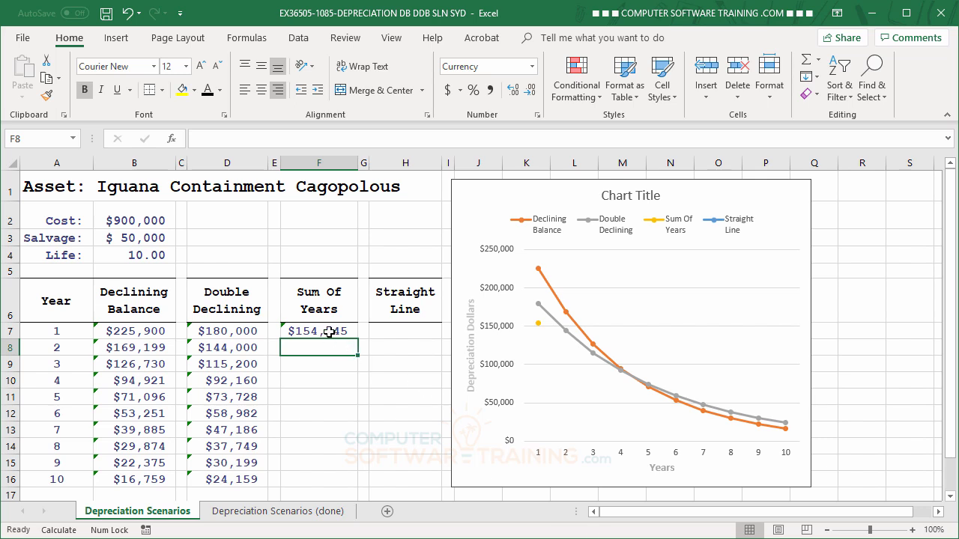
{"action": "left_click", "coordinate": [336, 332]}
{"action": "left_click_drag", "start_coordinate": [357, 339], "coordinate": [357, 489]}
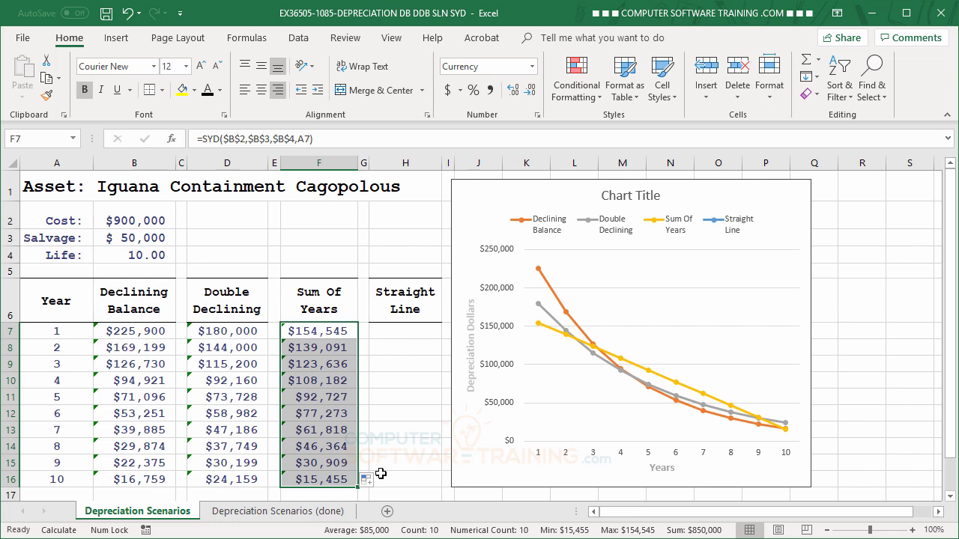
Start an SLN formula in H7 with absolute references $B$2 for cost and $B$3 for salvage
{"action": "left_click", "coordinate": [396, 332]}
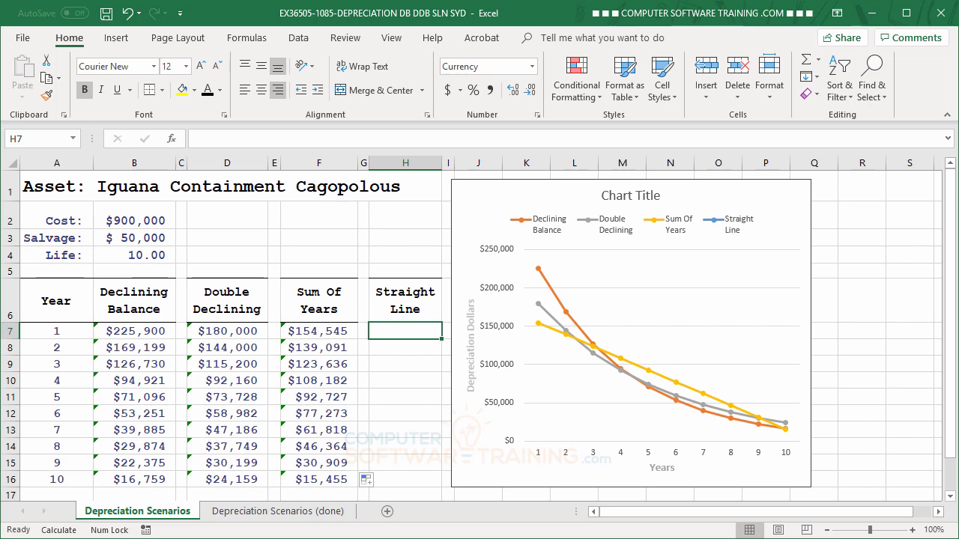
{"action": "type", "text": "=sl"}
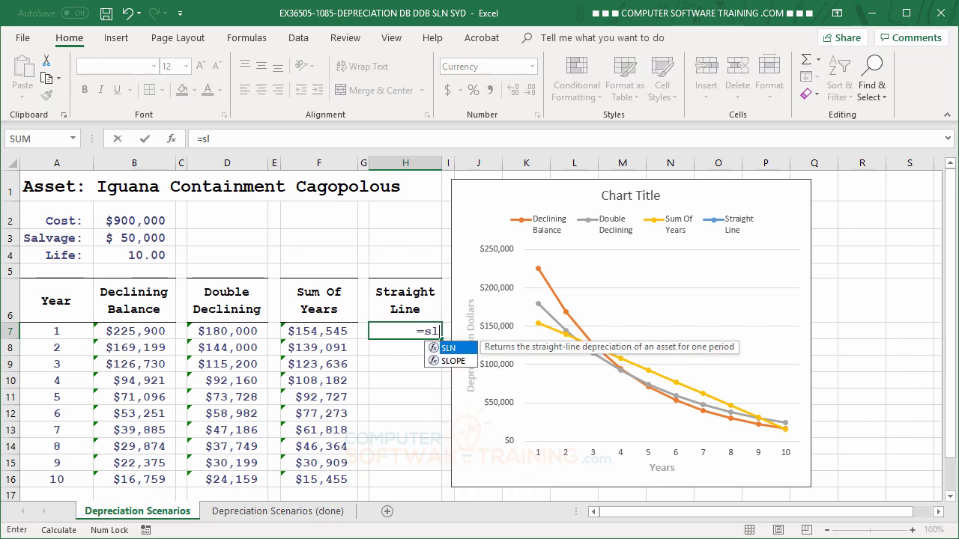
{"action": "double_click", "coordinate": [449, 349]}
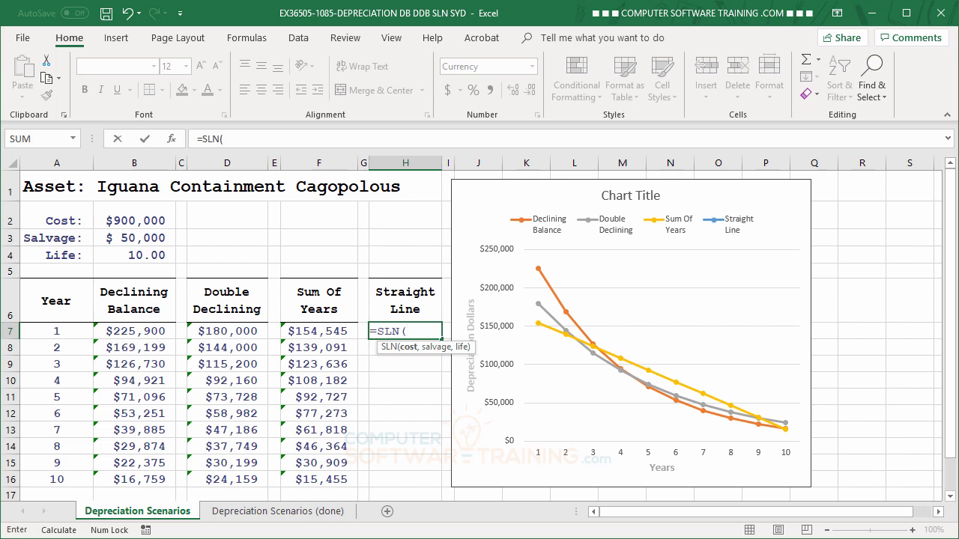
{"action": "left_click", "coordinate": [148, 218]}
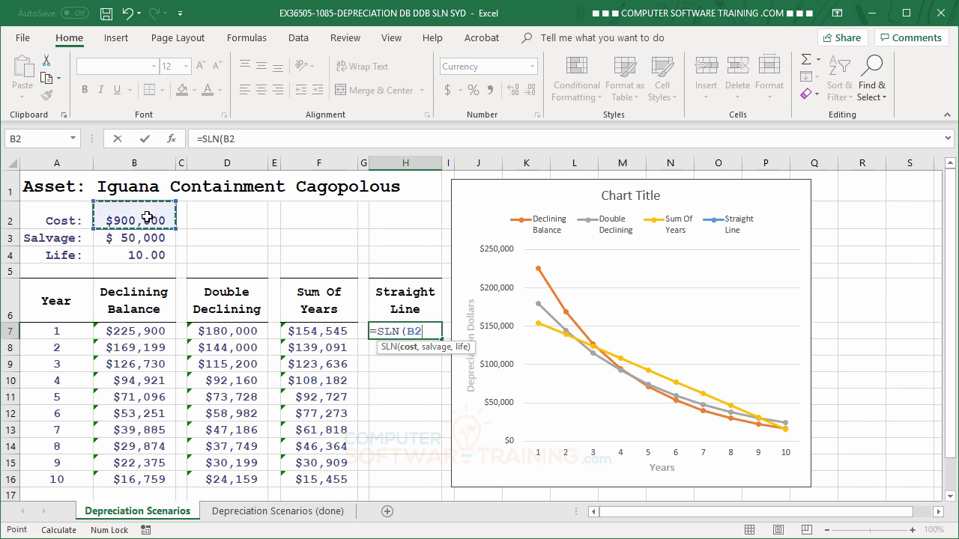
{"action": "key", "text": "F4"}
{"action": "type", "text": ","}
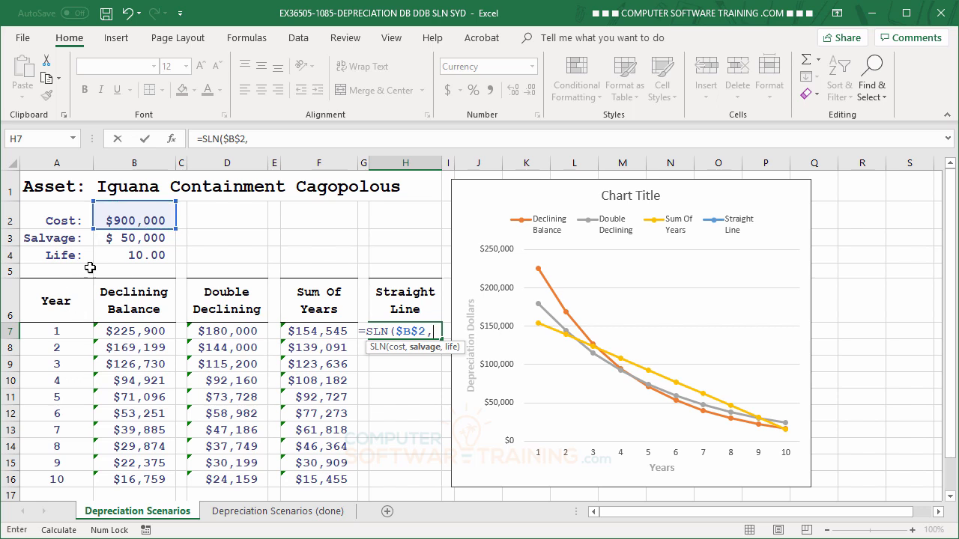
{"action": "left_click", "coordinate": [112, 240]}
{"action": "key", "text": "F4"}
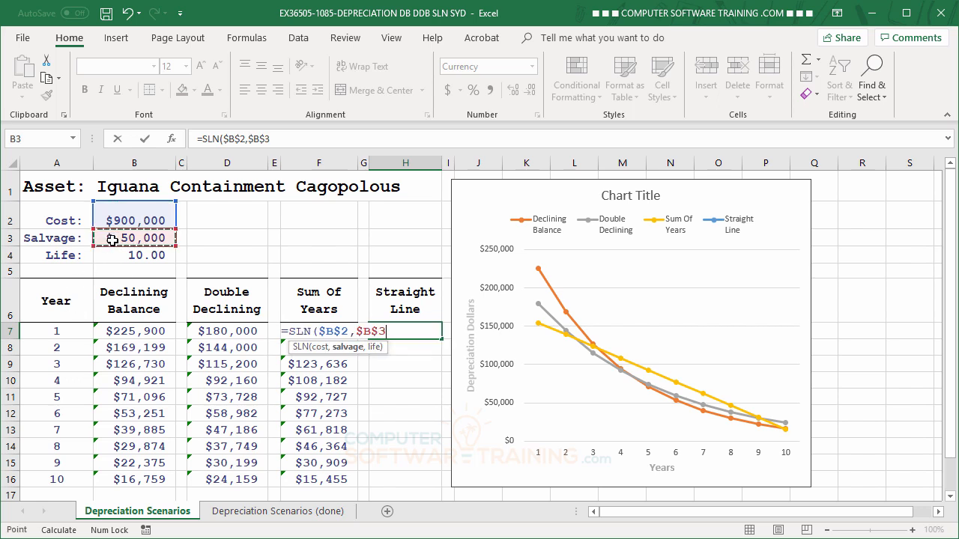
{"action": "type", "text": ","}
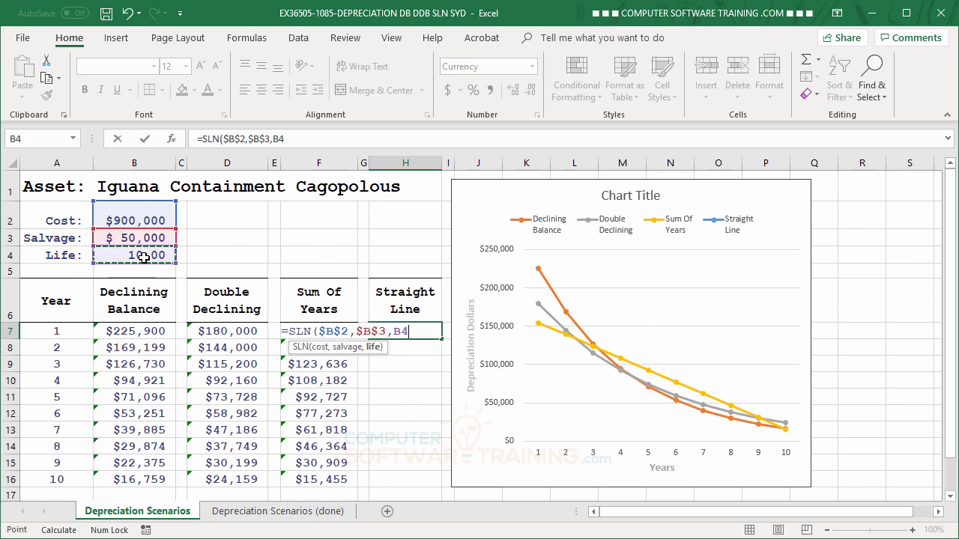
Complete the SLN formula with $B$4 as life, and fill it down through H16
{"action": "left_click", "coordinate": [144, 258]}
{"action": "key", "text": "F4"}
{"action": "key", "text": "Return"}
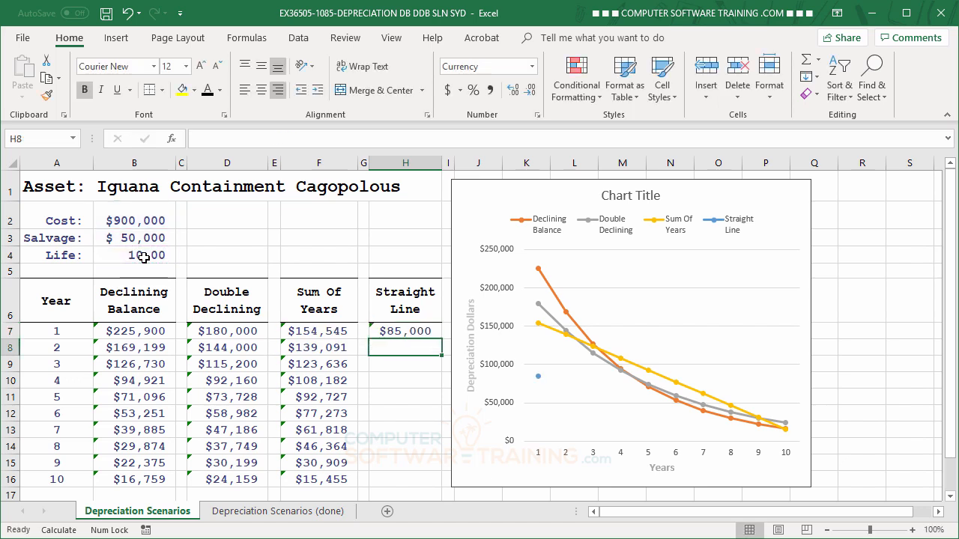
{"action": "left_click", "coordinate": [402, 332]}
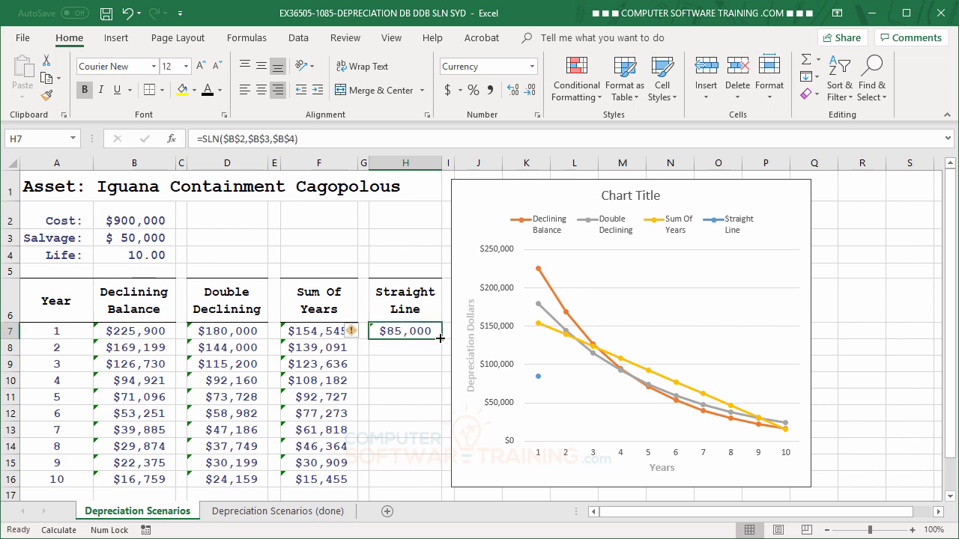
{"action": "left_click_drag", "start_coordinate": [440, 338], "coordinate": [431, 480]}
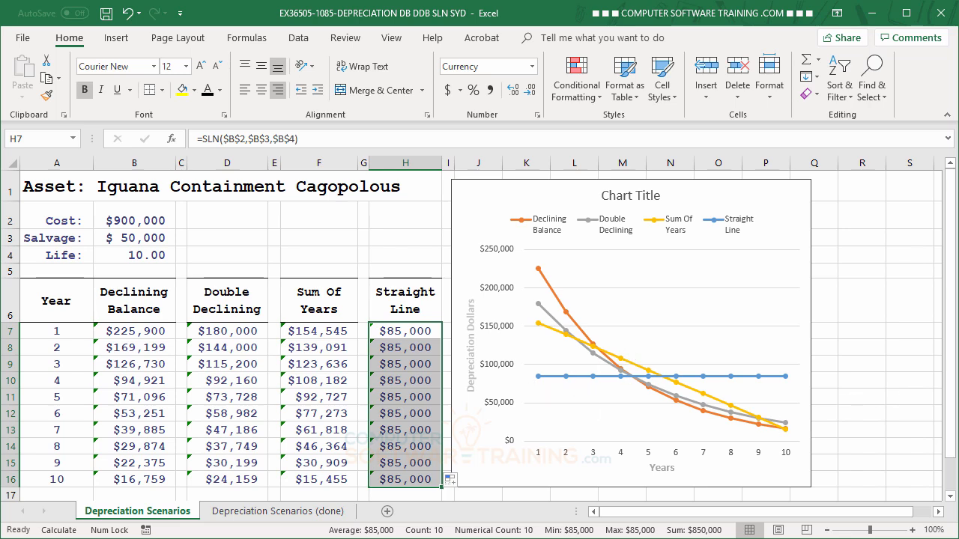
Ignore the unprotected formula error for all depreciation results in B7:H16
{"action": "left_click", "coordinate": [317, 333]}
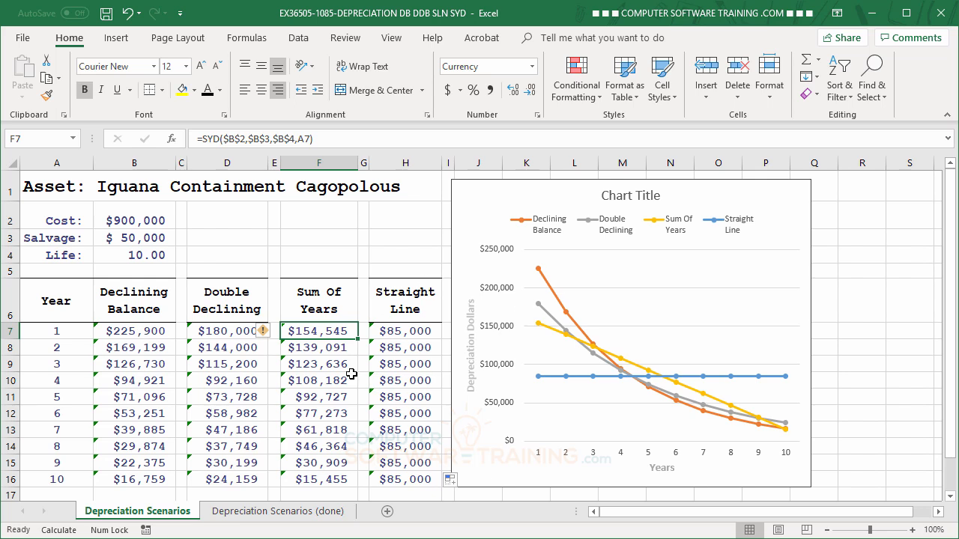
{"action": "left_click", "coordinate": [141, 332]}
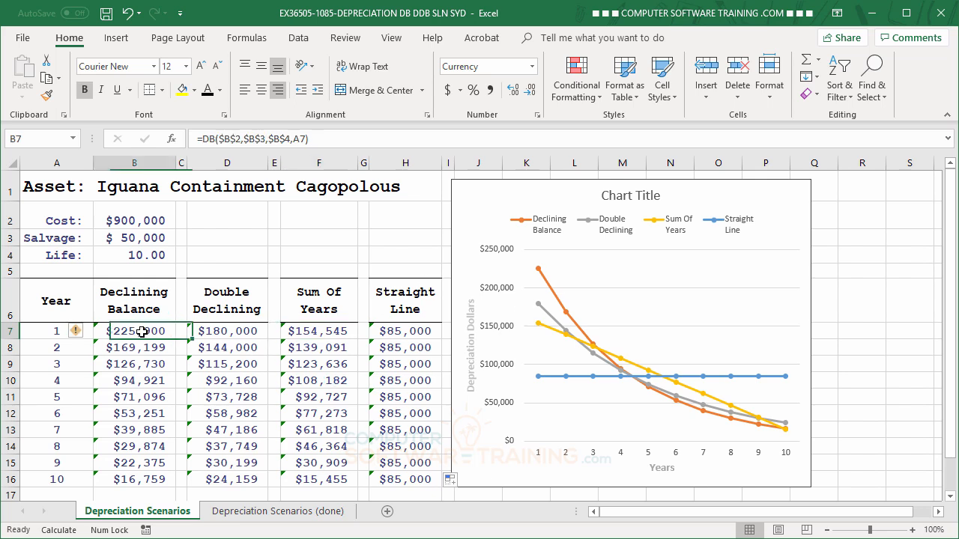
{"action": "left_click", "coordinate": [77, 334]}
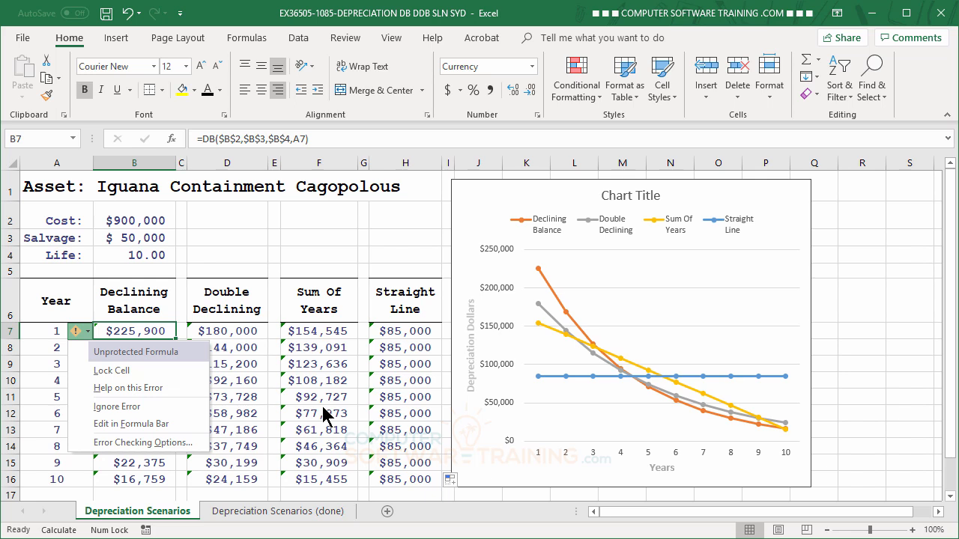
{"action": "left_click", "coordinate": [131, 330]}
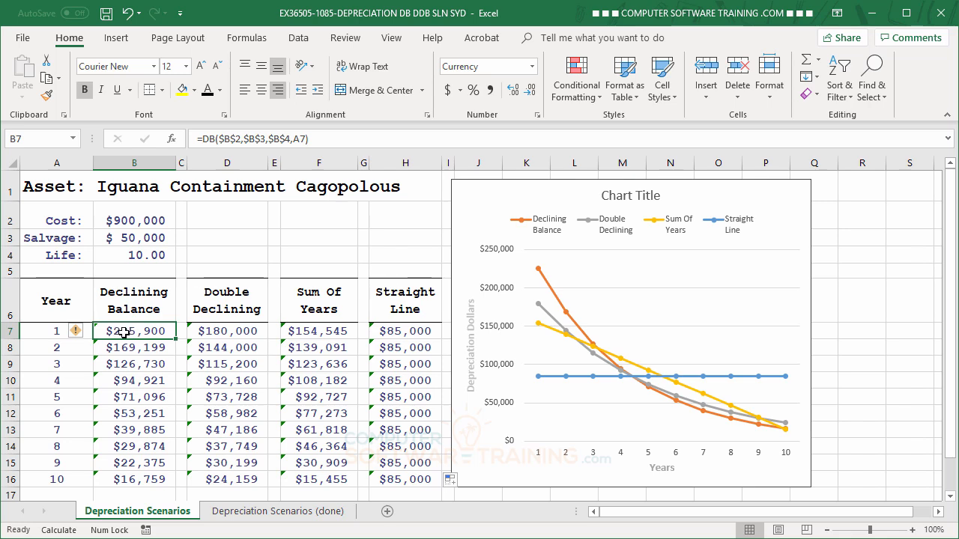
{"action": "left_click_drag", "start_coordinate": [114, 332], "coordinate": [393, 476]}
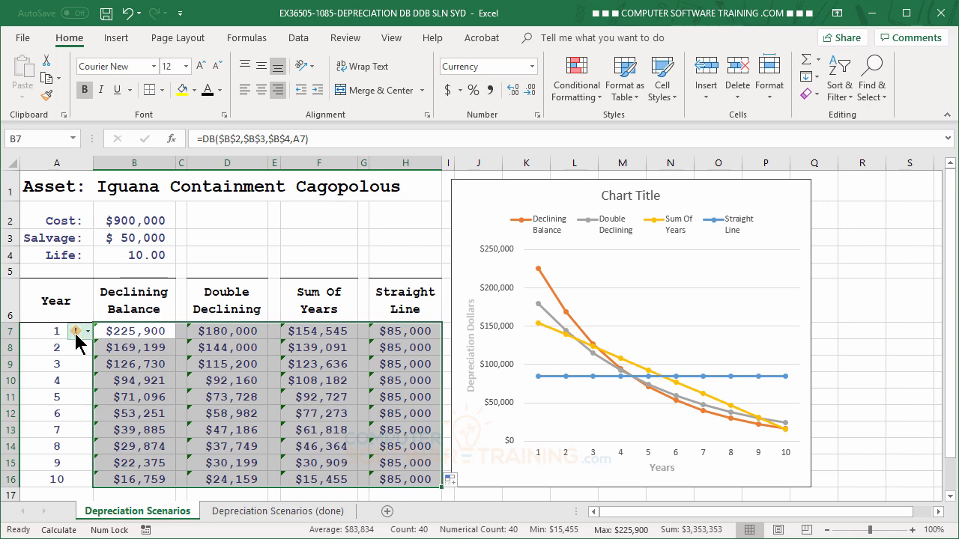
{"action": "left_click", "coordinate": [77, 334]}
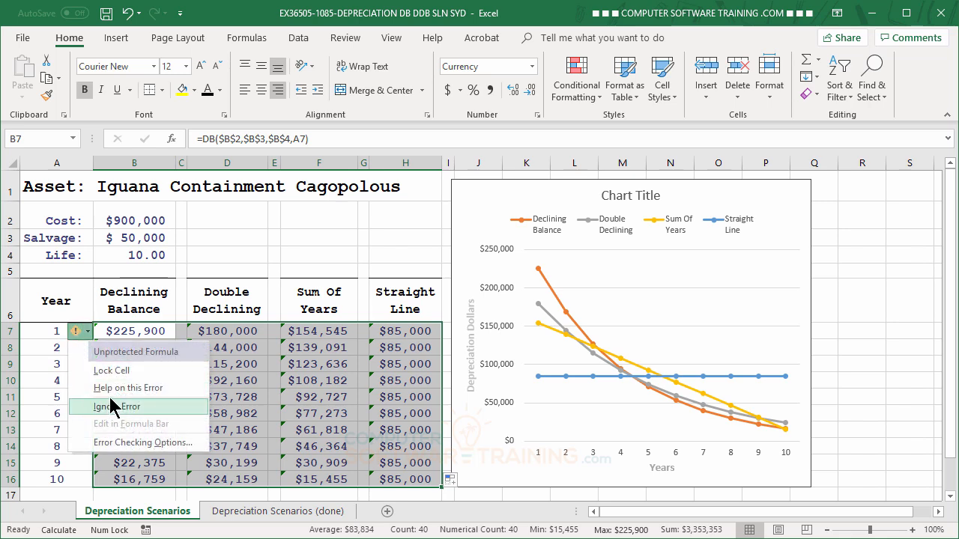
{"action": "left_click", "coordinate": [117, 407]}
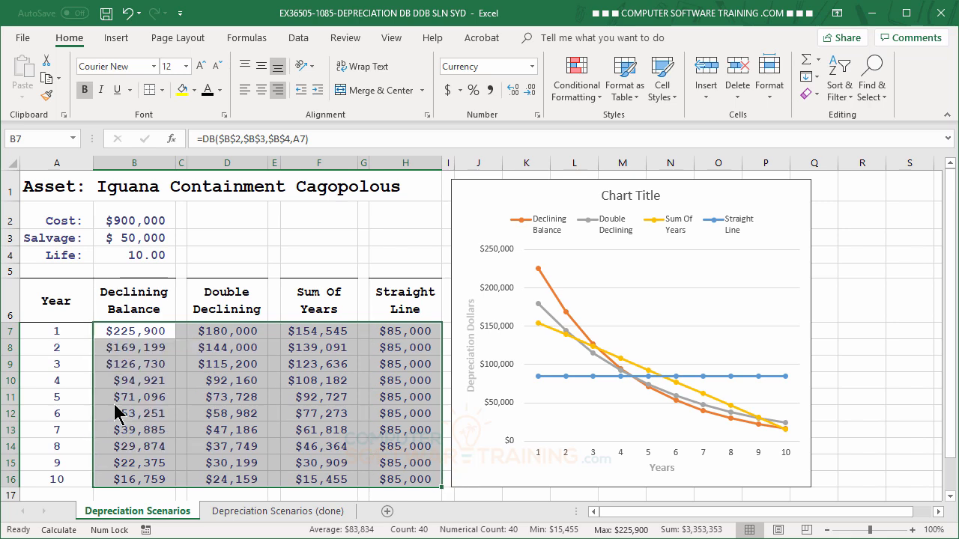
{"action": "left_click", "coordinate": [122, 334]}
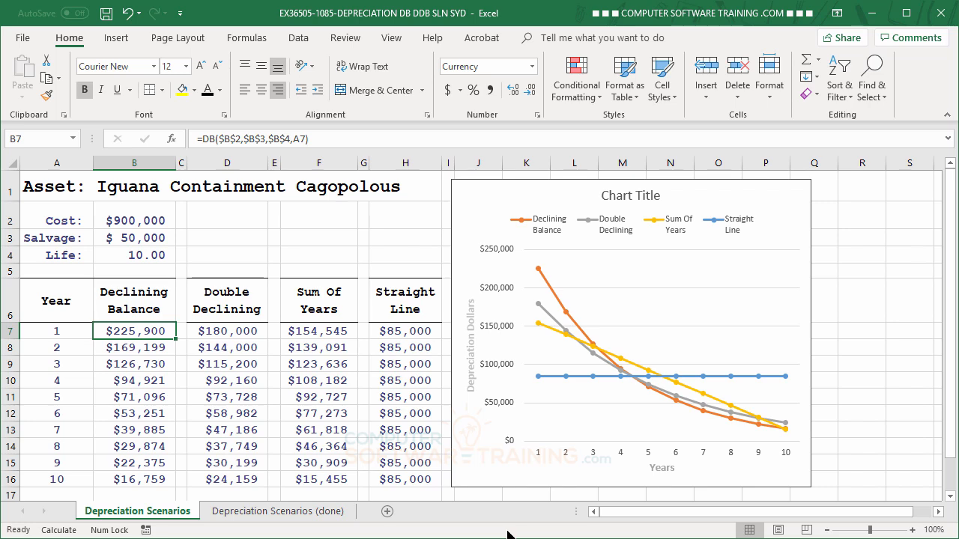
Change the chart's title to "Depreciation Options"
{"action": "left_click", "coordinate": [620, 197]}
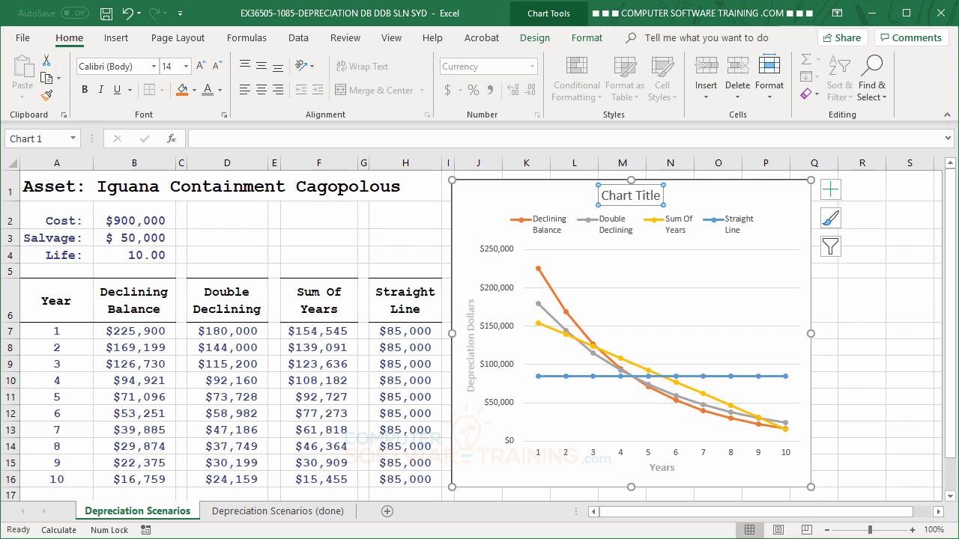
{"action": "type", "text": "Deprec"}
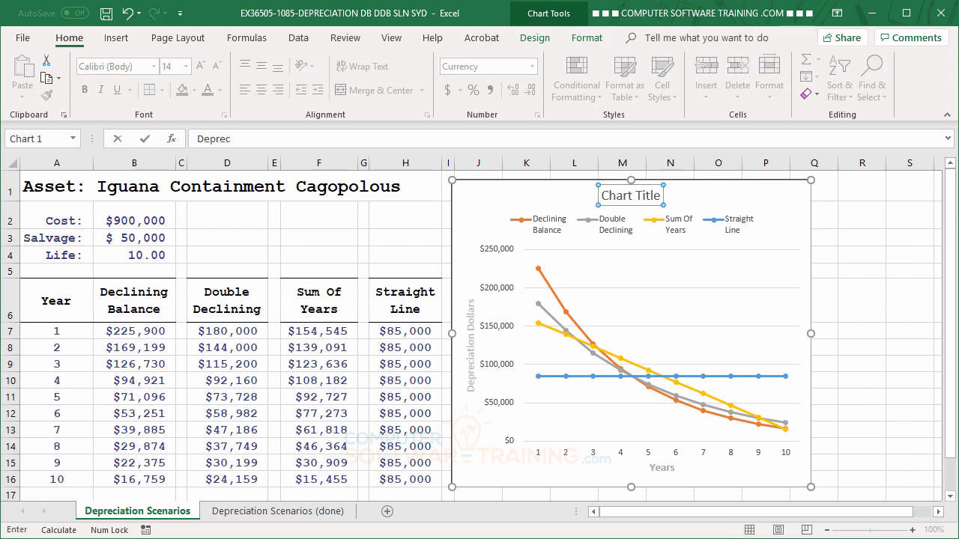
{"action": "type", "text": "iation Options"}
{"action": "key", "text": "Return"}
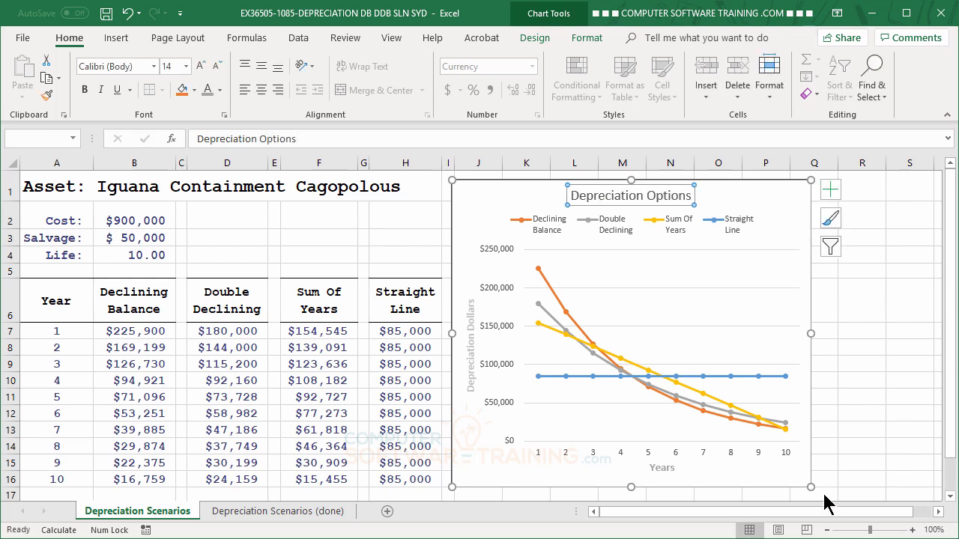
Enlarge the chart title's font to 18 points and make it bold
{"action": "left_click", "coordinate": [200, 66]}
{"action": "left_click", "coordinate": [200, 66]}
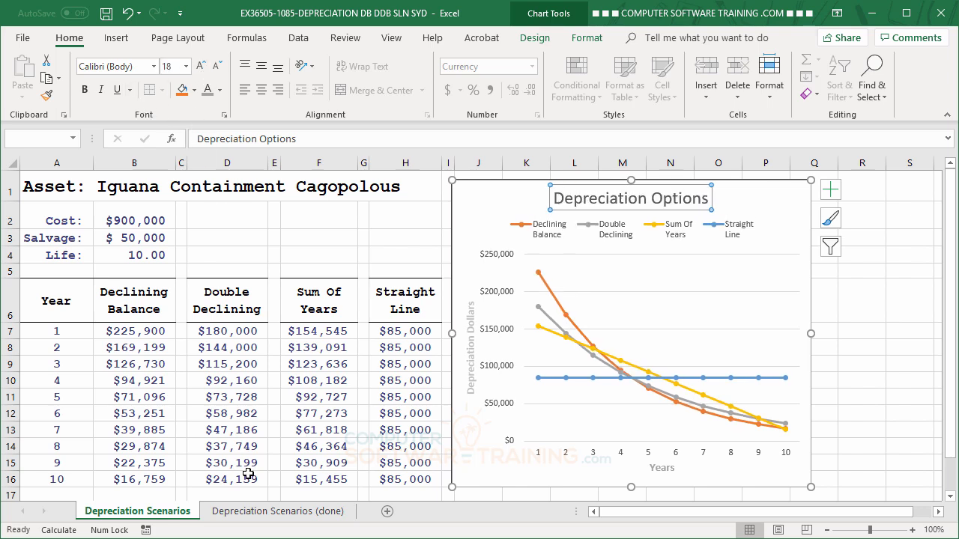
{"action": "left_click", "coordinate": [85, 89]}
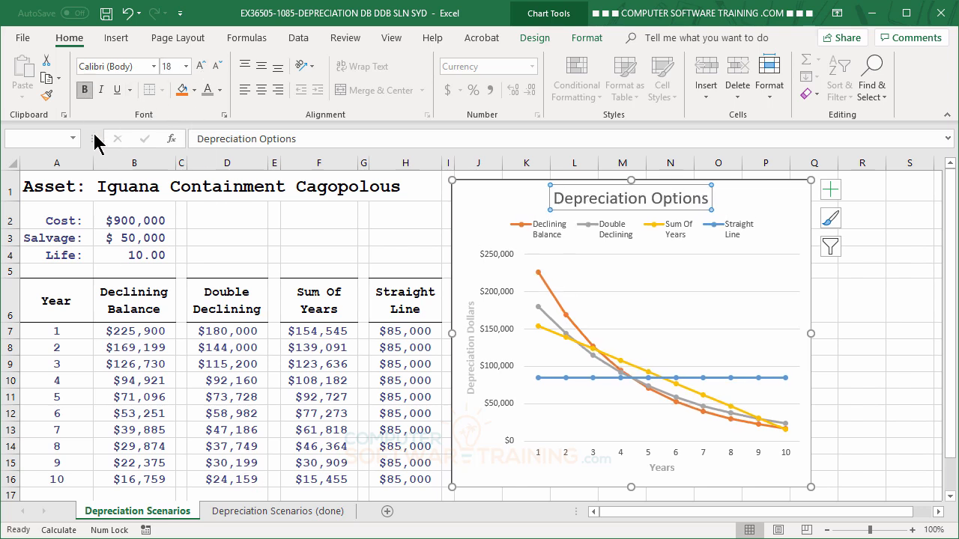
Change the asset's cost in B2 to 2,000,000 and its salvage value in B3 to 200,000
{"action": "left_click", "coordinate": [213, 218]}
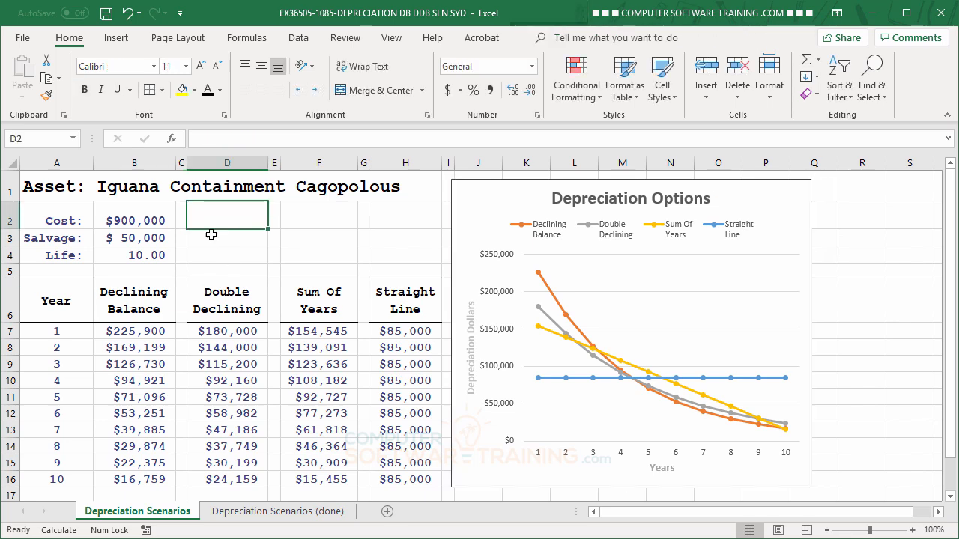
{"action": "left_click", "coordinate": [137, 217]}
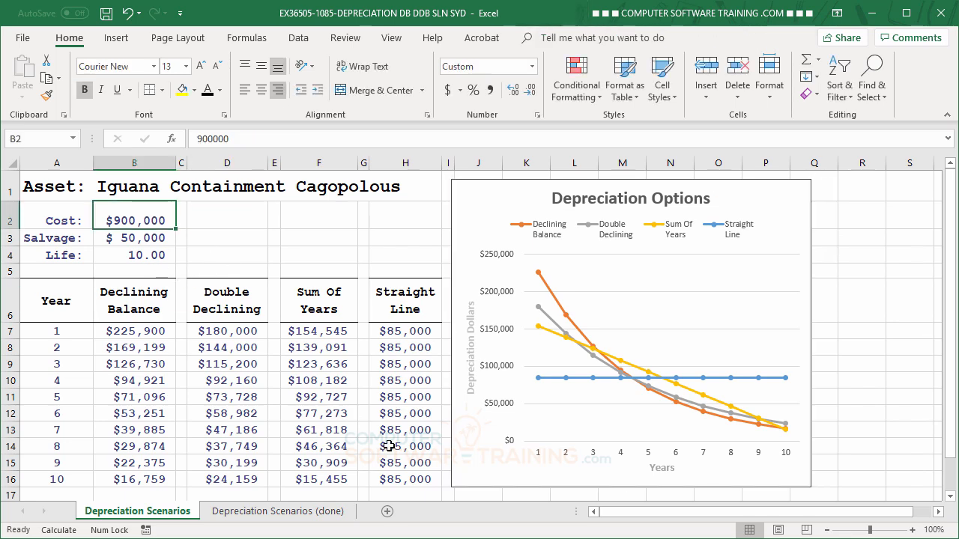
{"action": "type", "text": "2"}
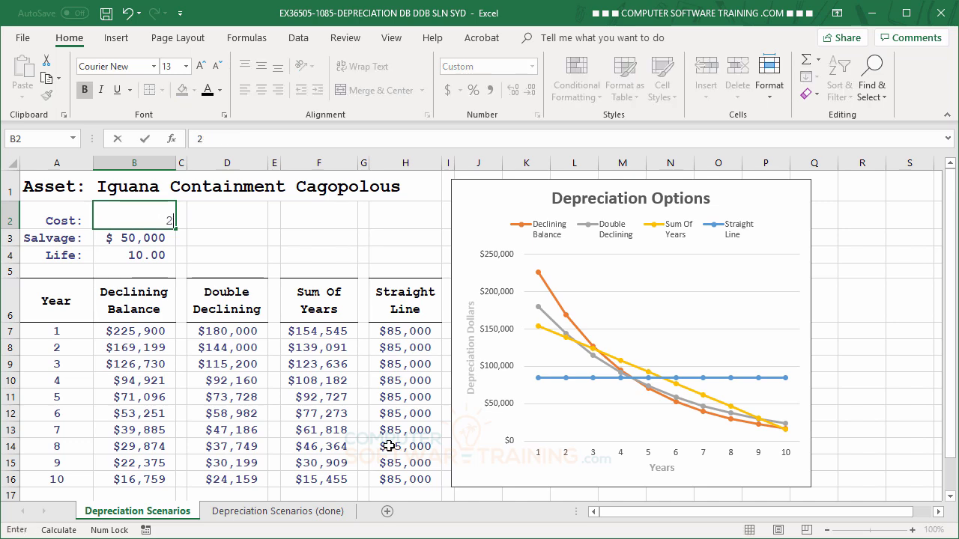
{"action": "type", "text": ",000,"}
{"action": "type", "text": "000000"}
{"action": "key", "text": "Return"}
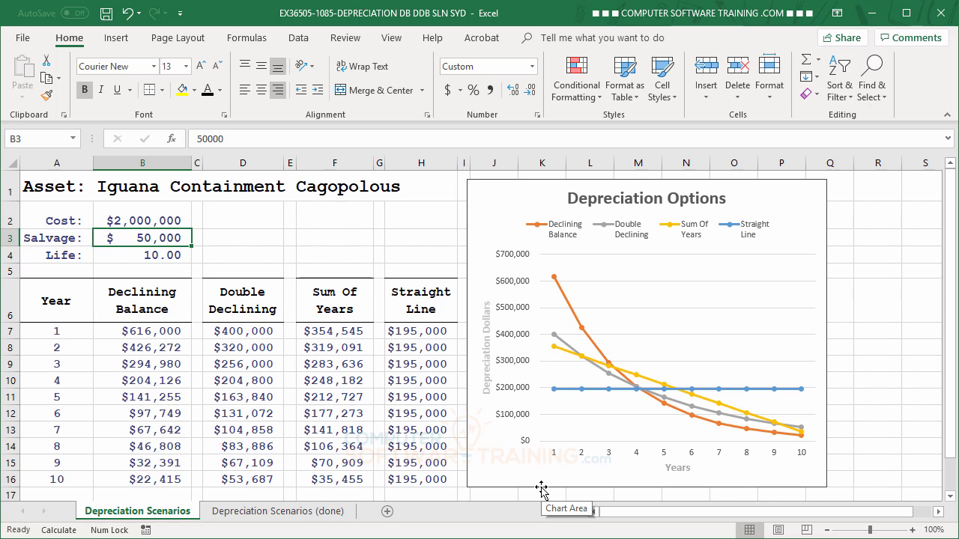
{"action": "type", "text": "200000"}
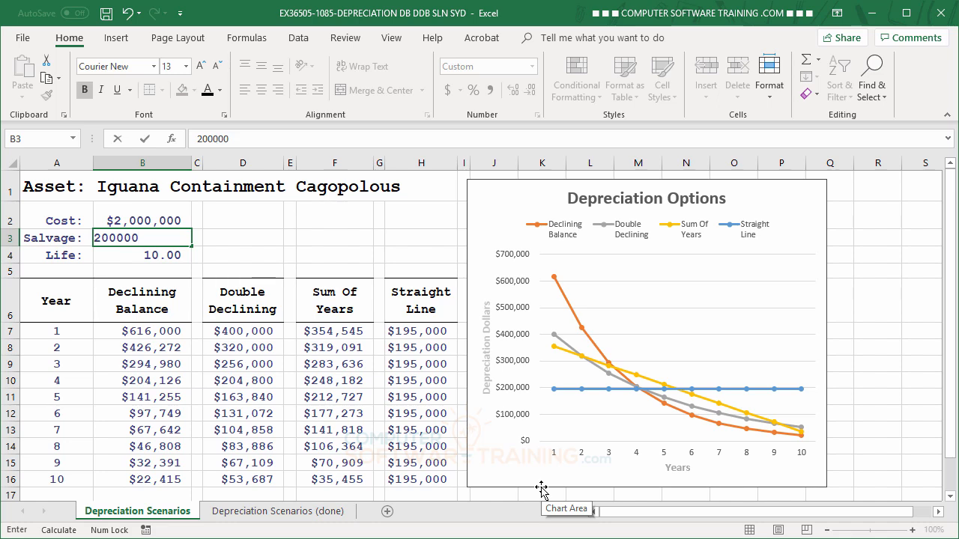
{"action": "key", "text": "Return"}
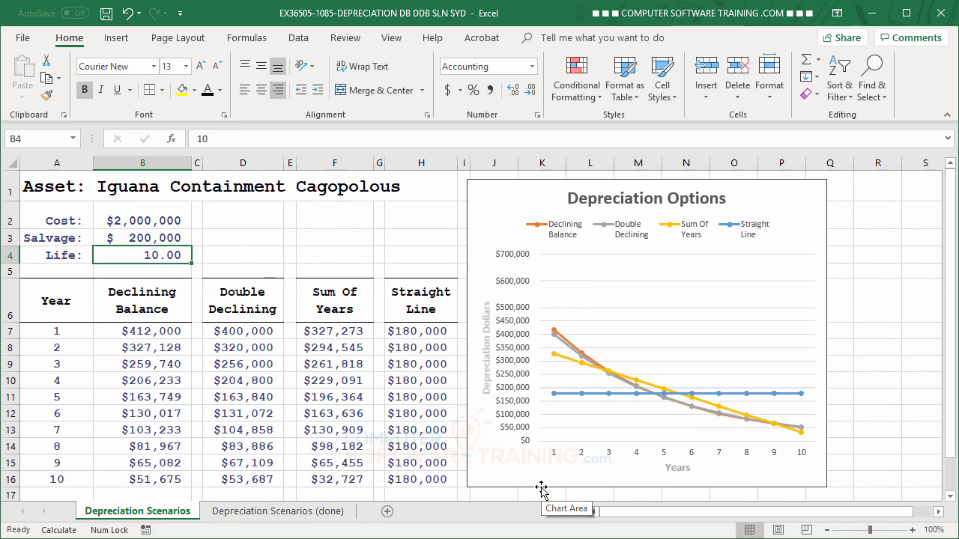